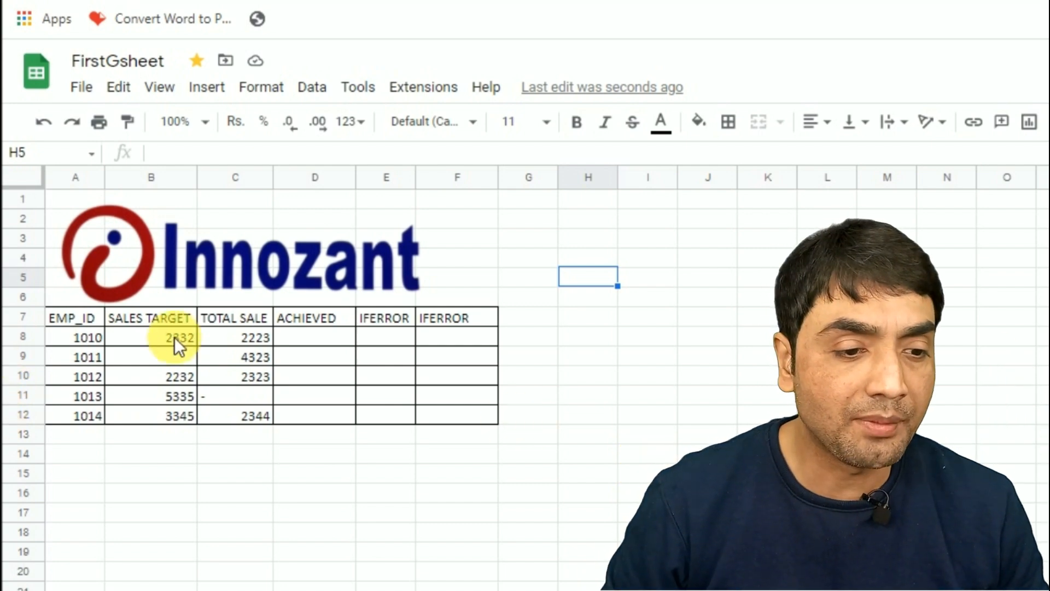
Enter a formula in D8 that divides the total sale by the sales target, =C8/B8.
click(332, 336)
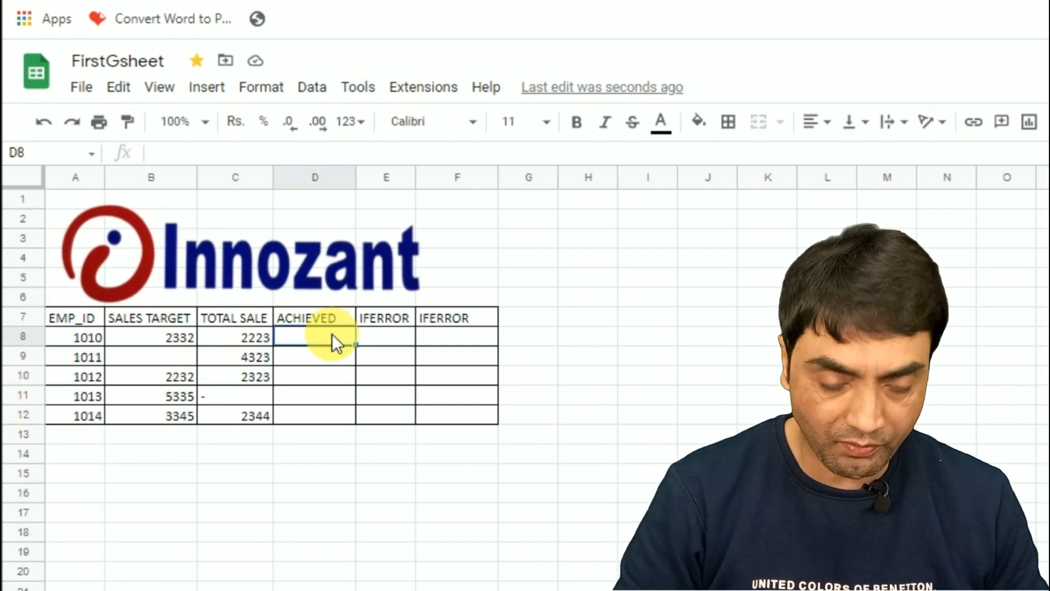
text(=)
click(330, 270)
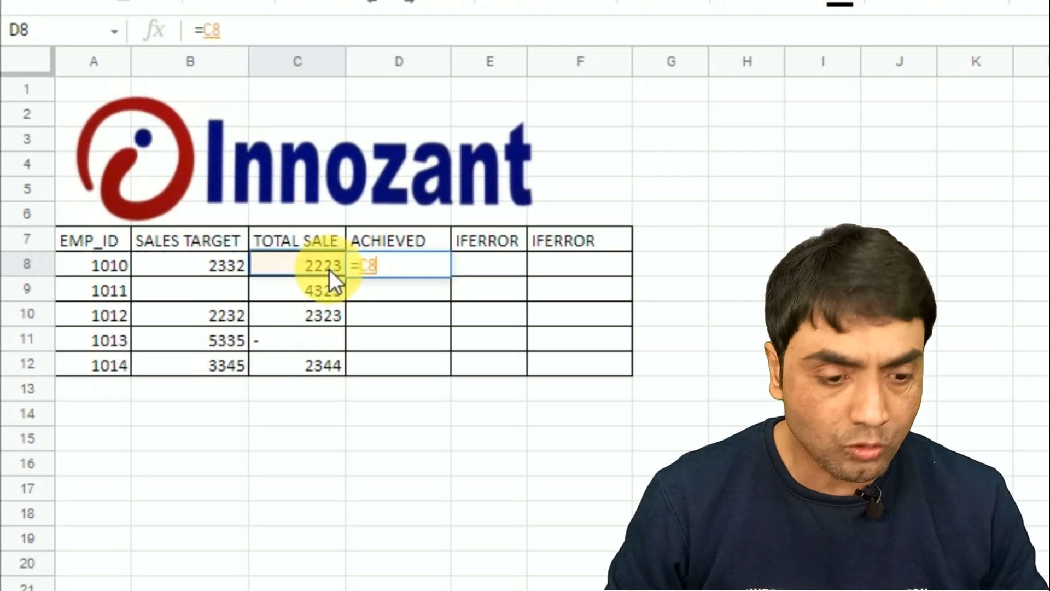
text(/)
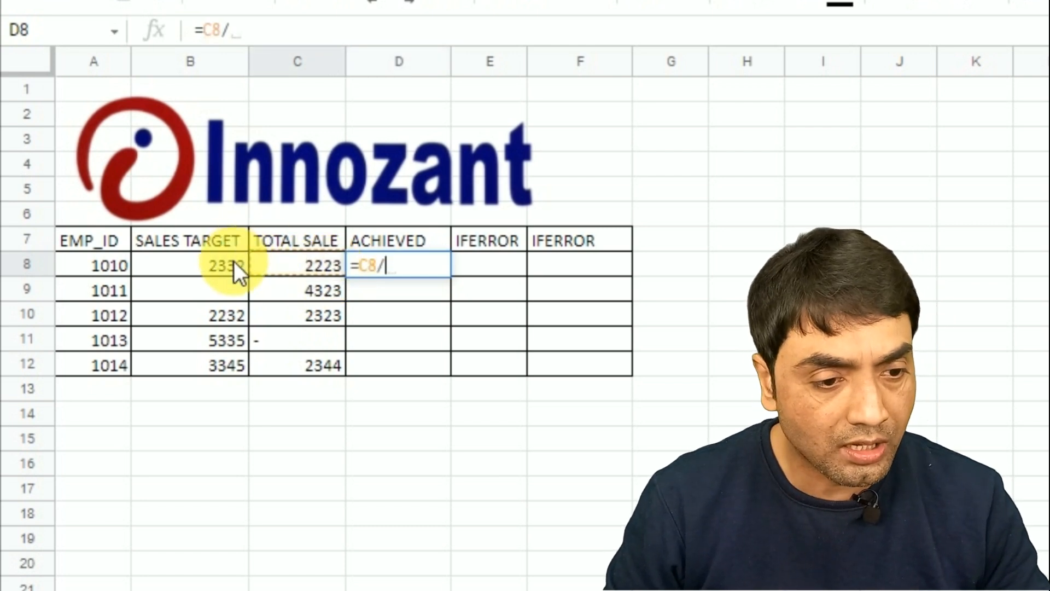
click(234, 261)
key(Return)
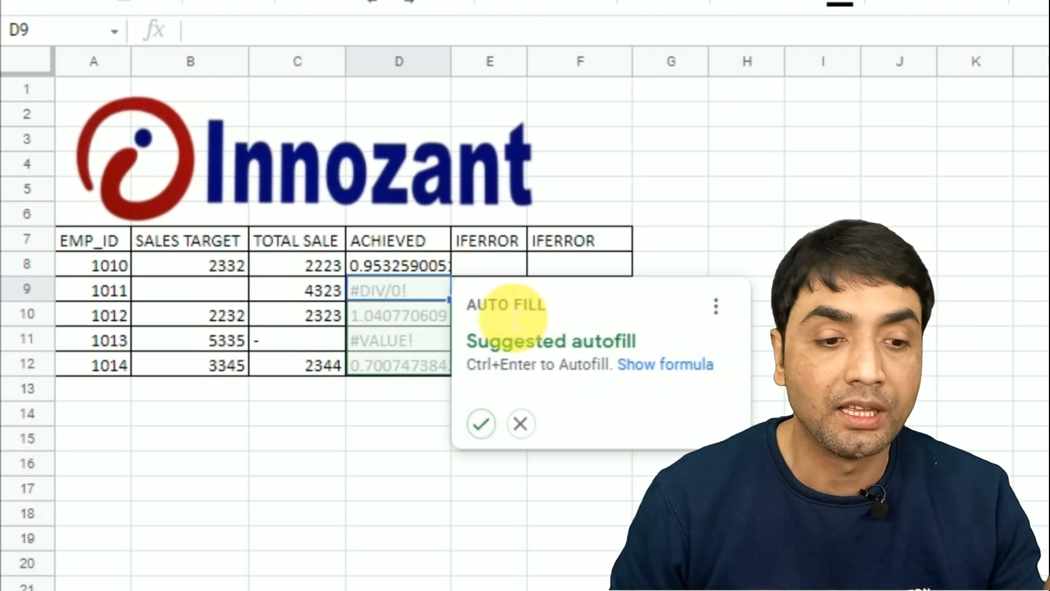
Accept the suggested autofill of the ratio formula for D9:D12 and check the source cells C9 and B9.
key(ctrl+Return)
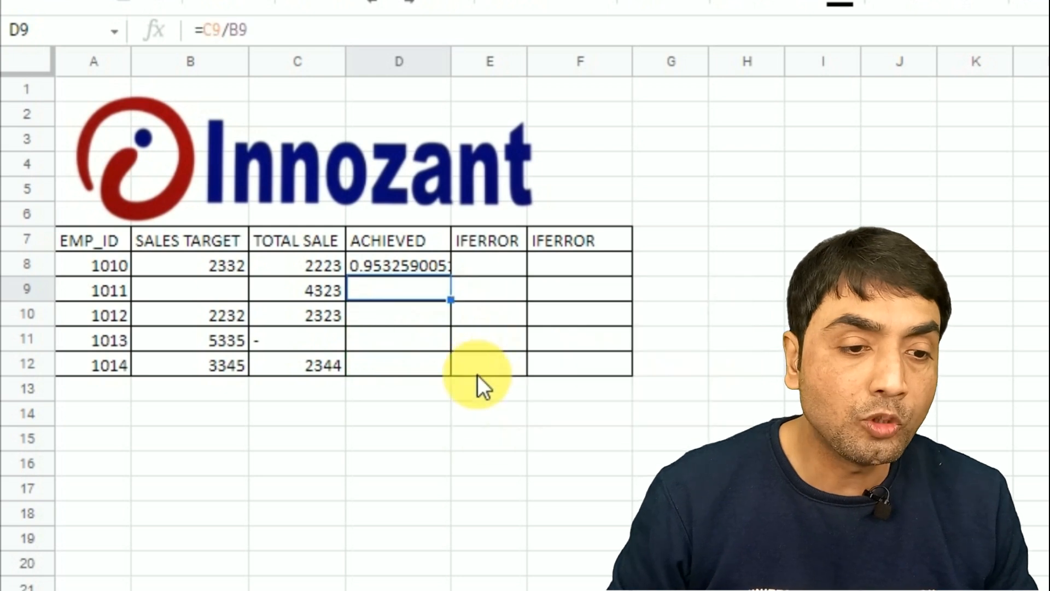
click(383, 419)
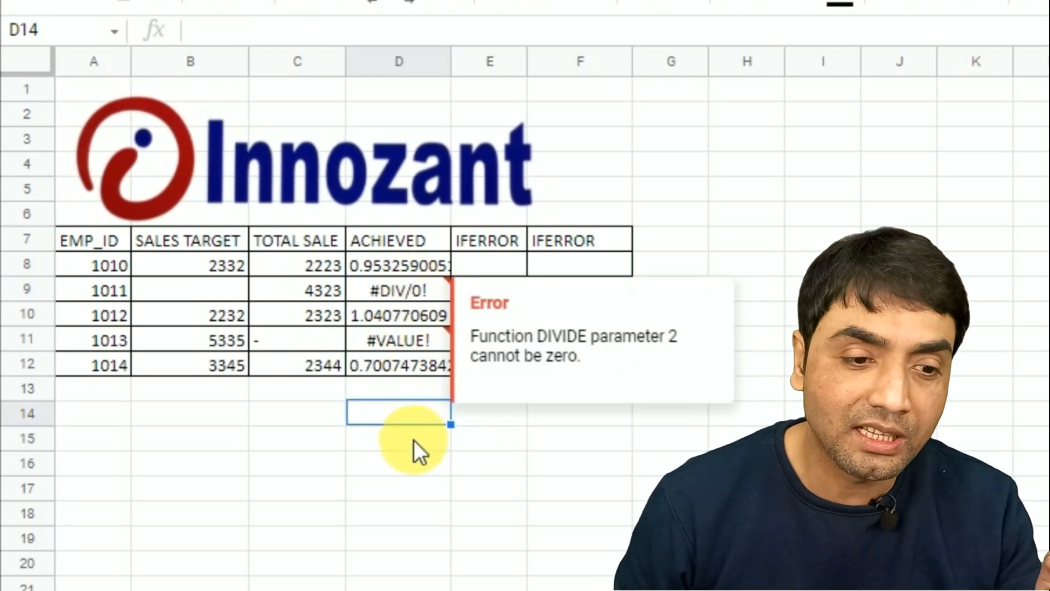
click(414, 440)
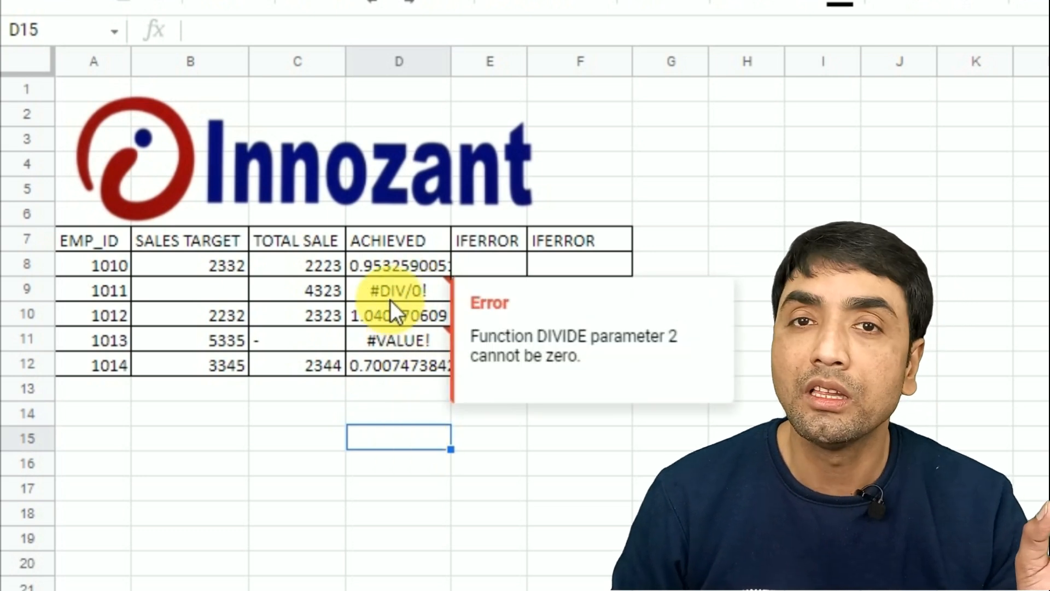
click(311, 293)
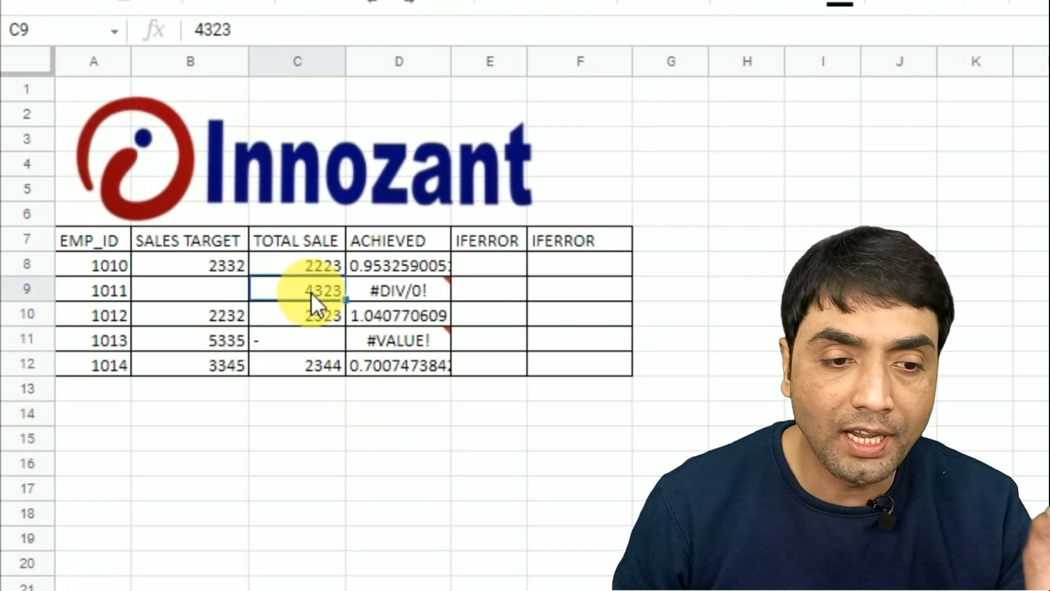
click(209, 281)
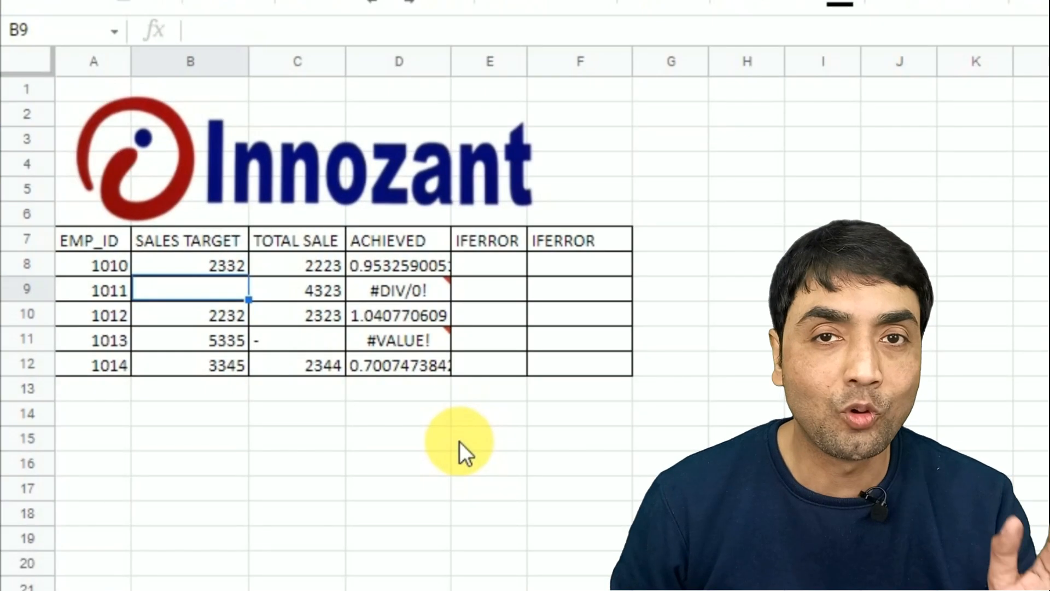
Test division by zero with =1/0 in E15 and with B12 divided by an empty cell in E16.
click(463, 441)
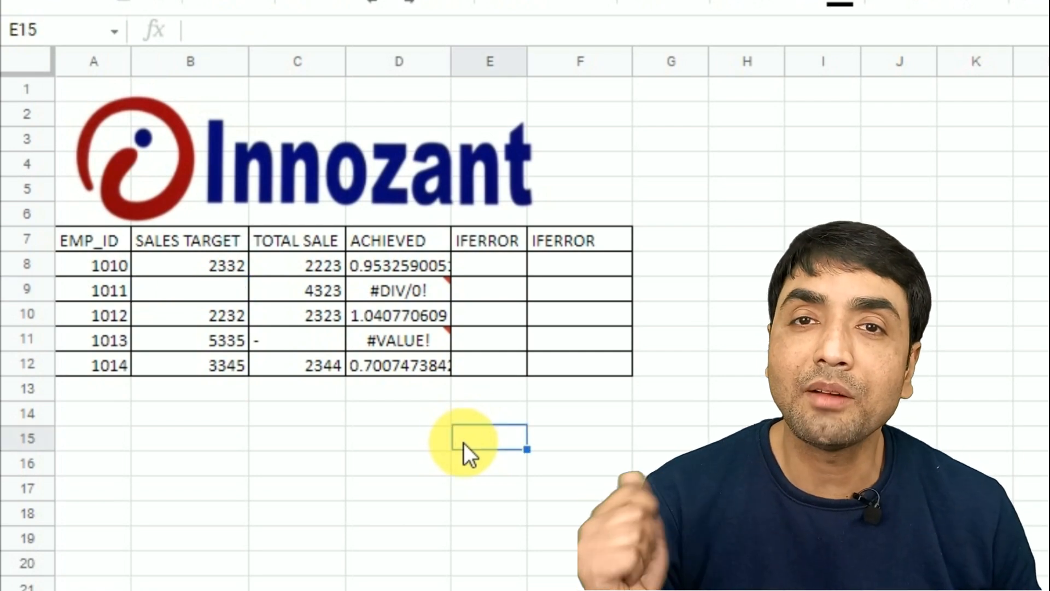
text(=1/0)
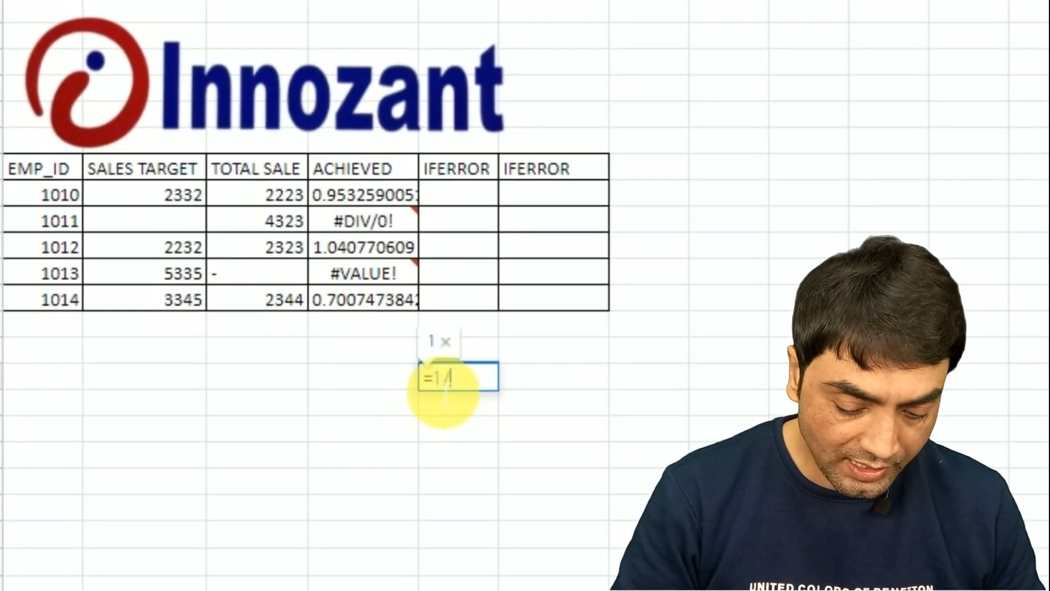
key(Return)
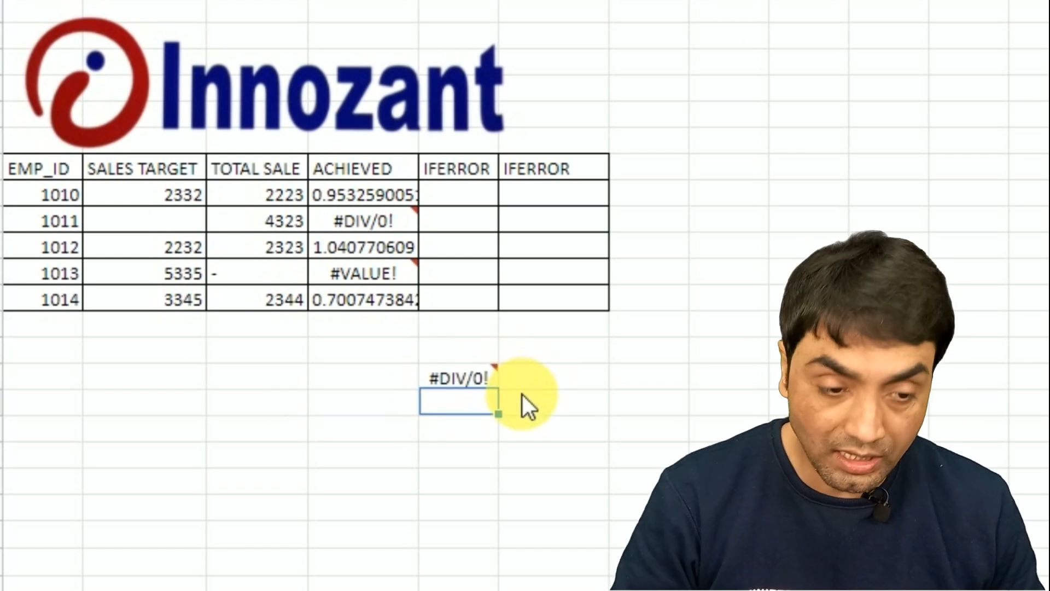
text(=)
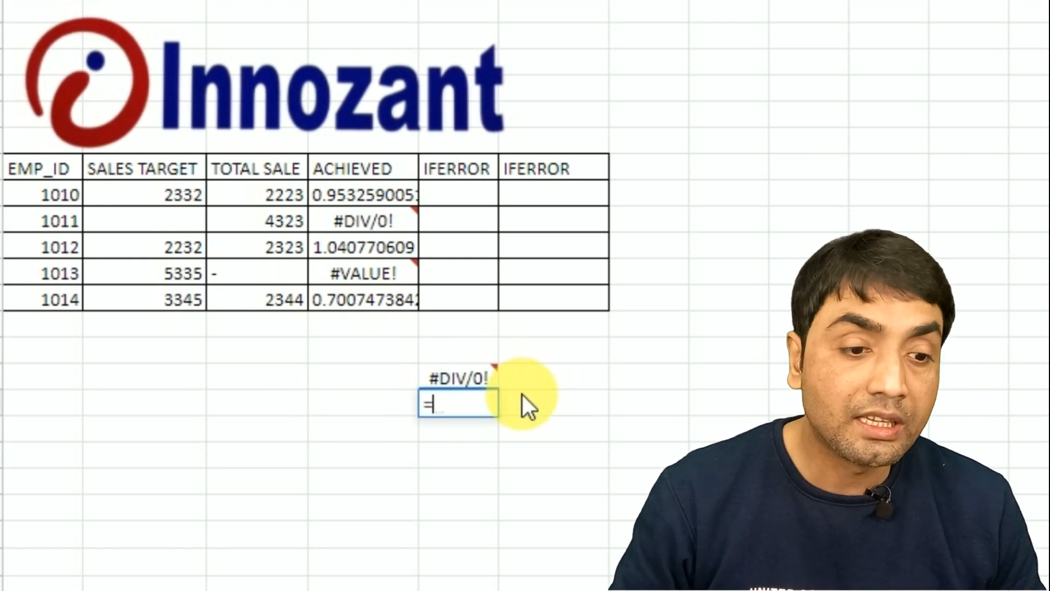
click(181, 298)
text(/)
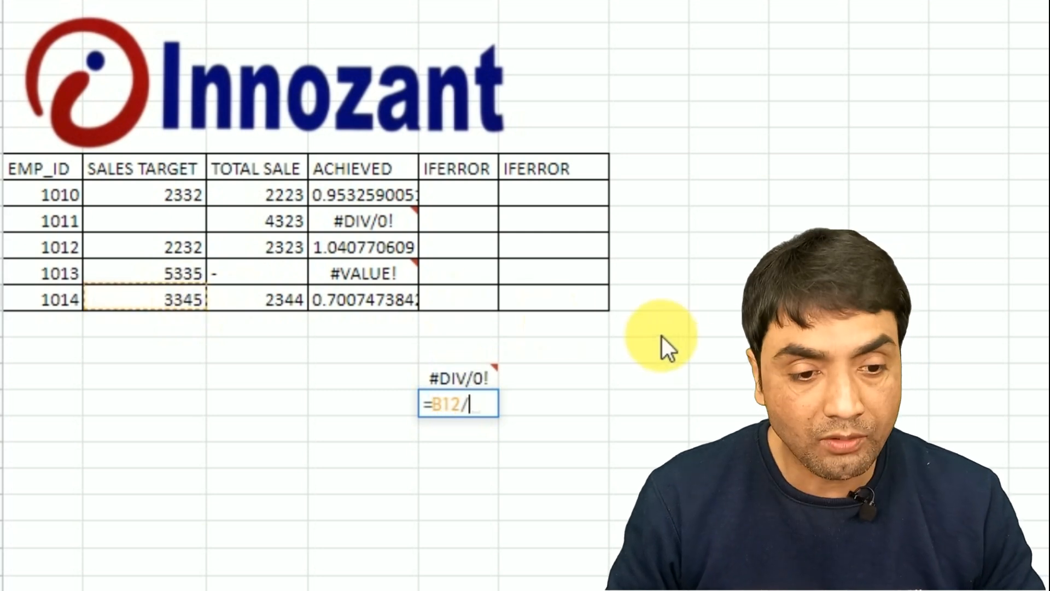
click(677, 356)
key(Return)
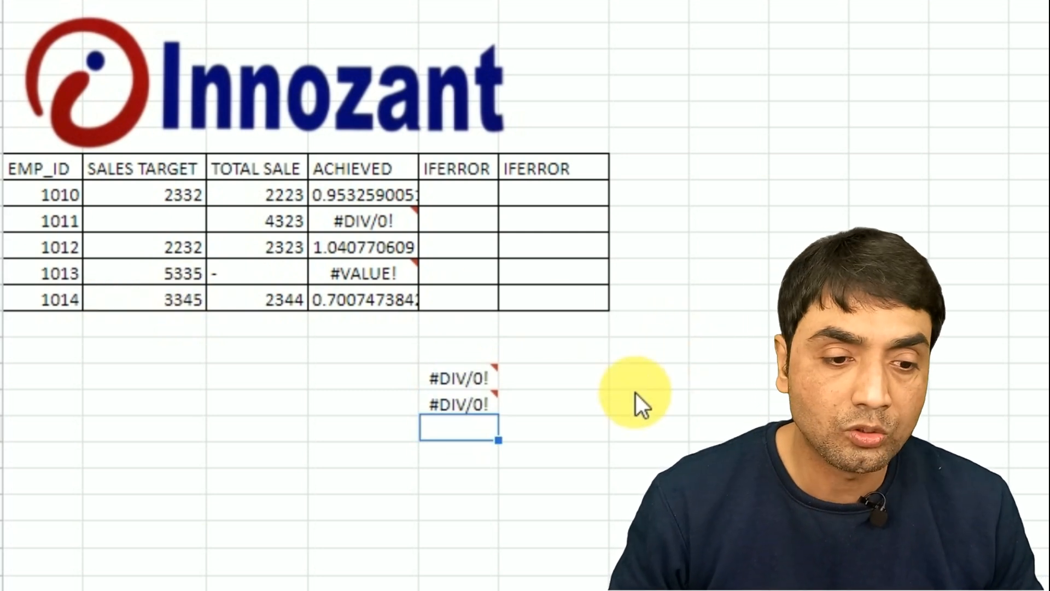
Clear the test formulas from E14:E18.
drag(461, 453, 458, 354)
key(Delete)
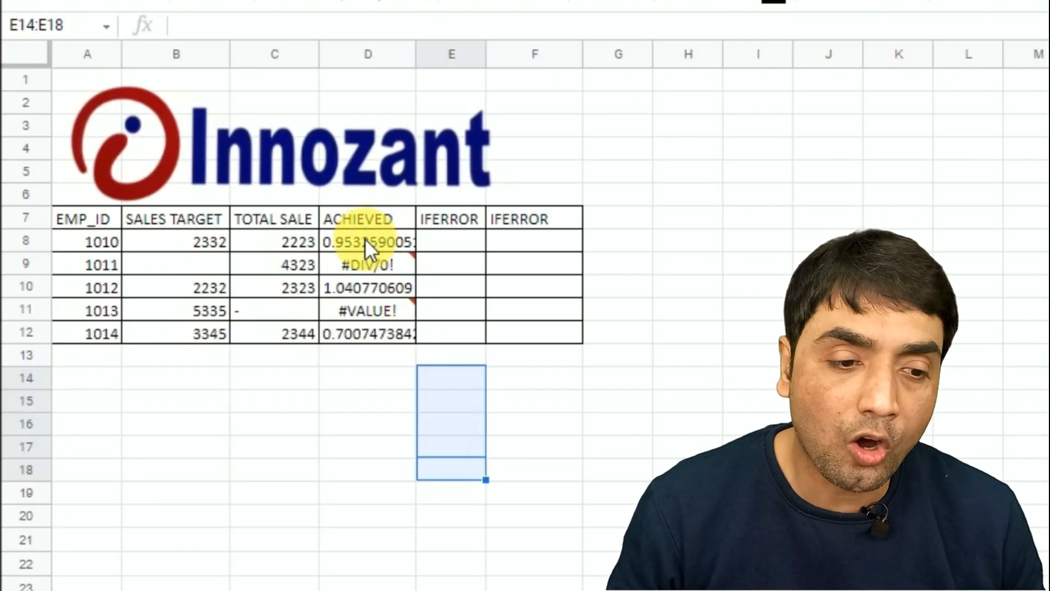
Wrap the division in D8 in an error handler so the formula reads =iferror(C8/B8,"Wrong Format").
mouse_move(362, 269)
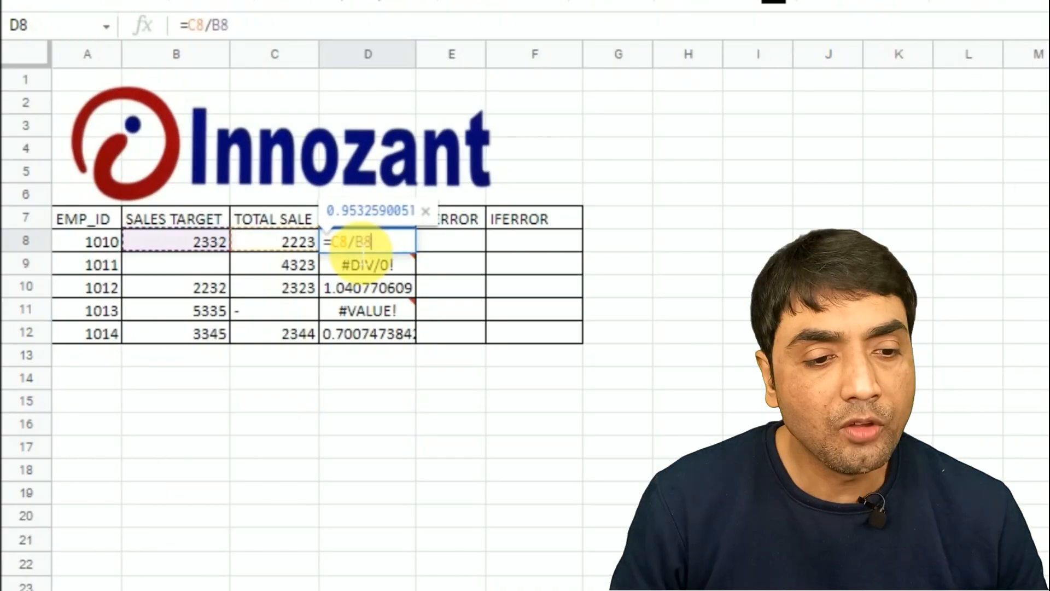
click(332, 242)
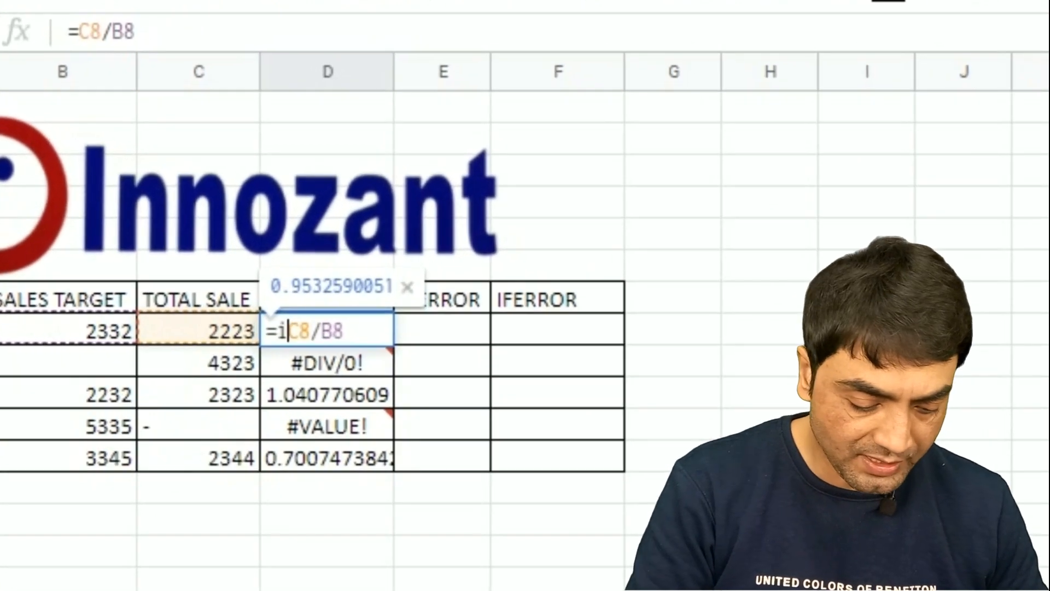
text(iferr)
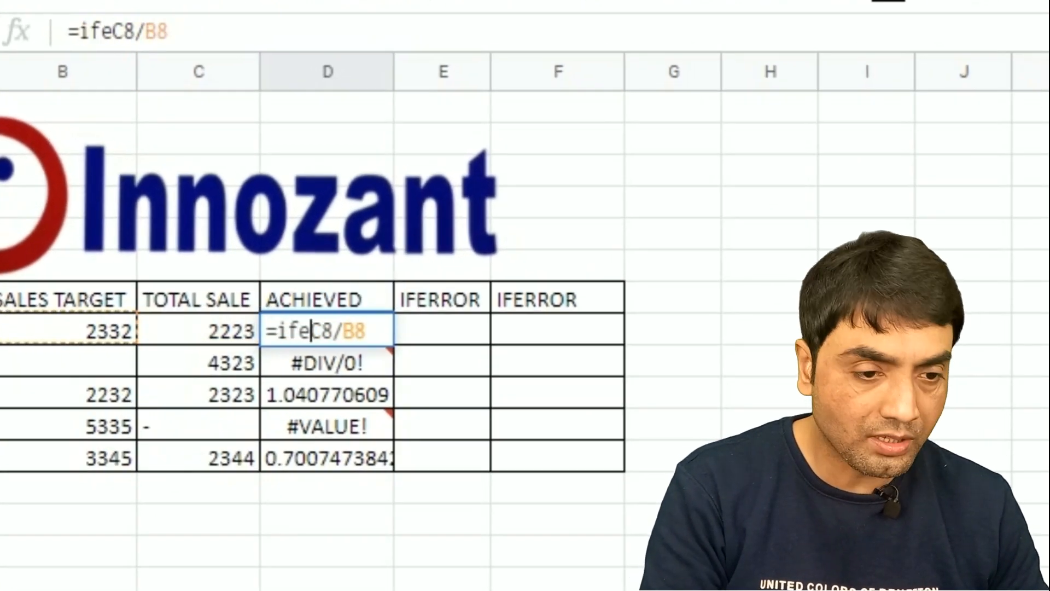
text(or)
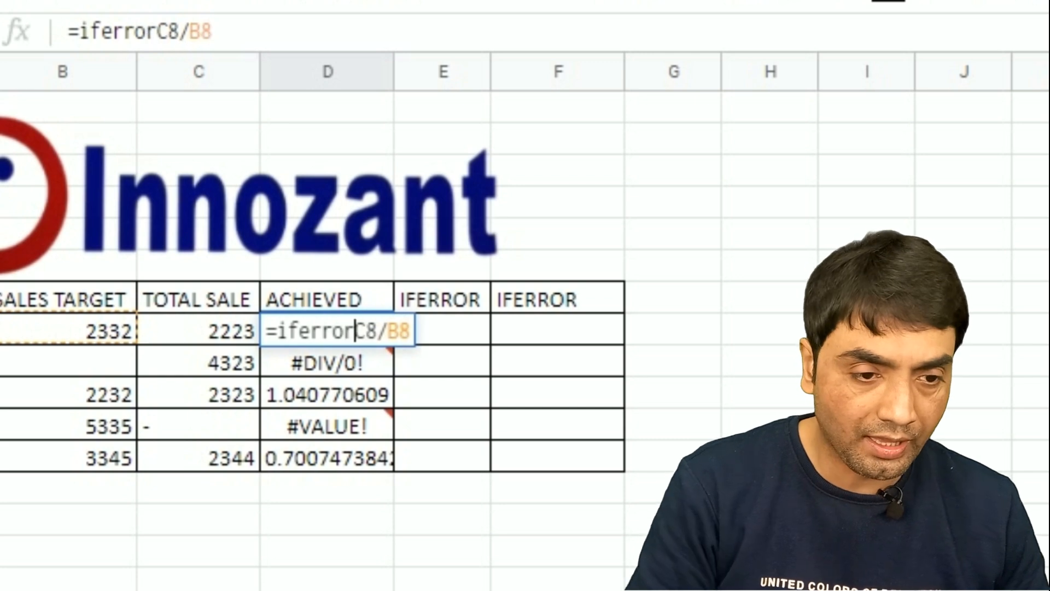
text(()
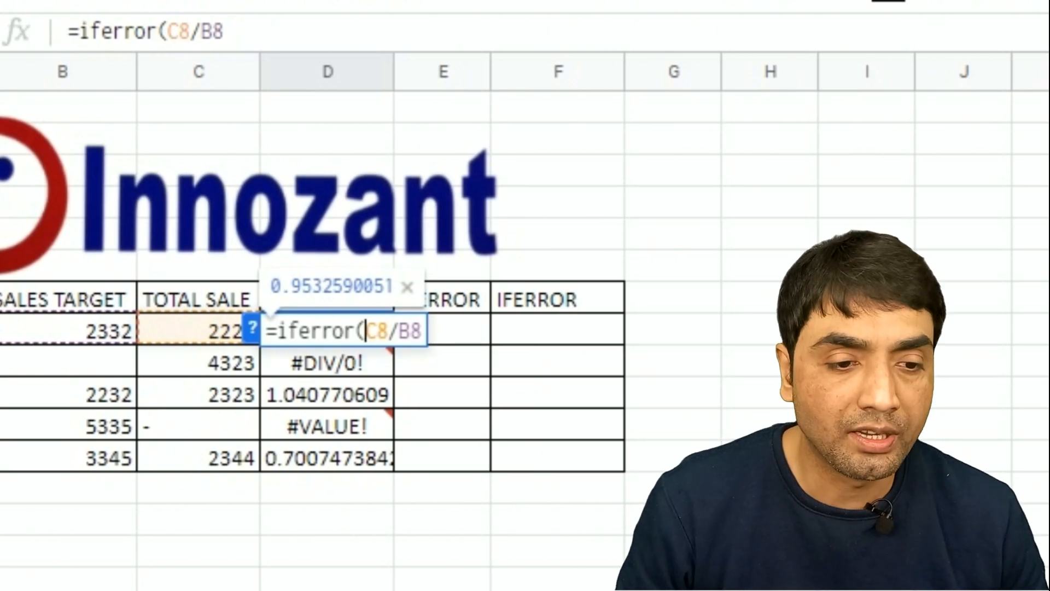
mouse_move(382, 342)
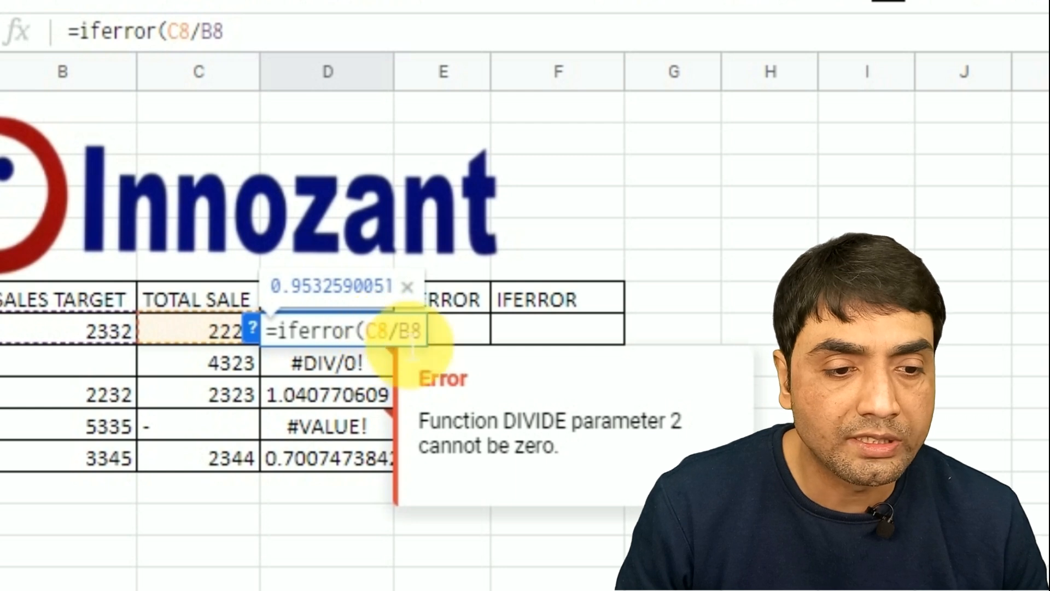
click(423, 333)
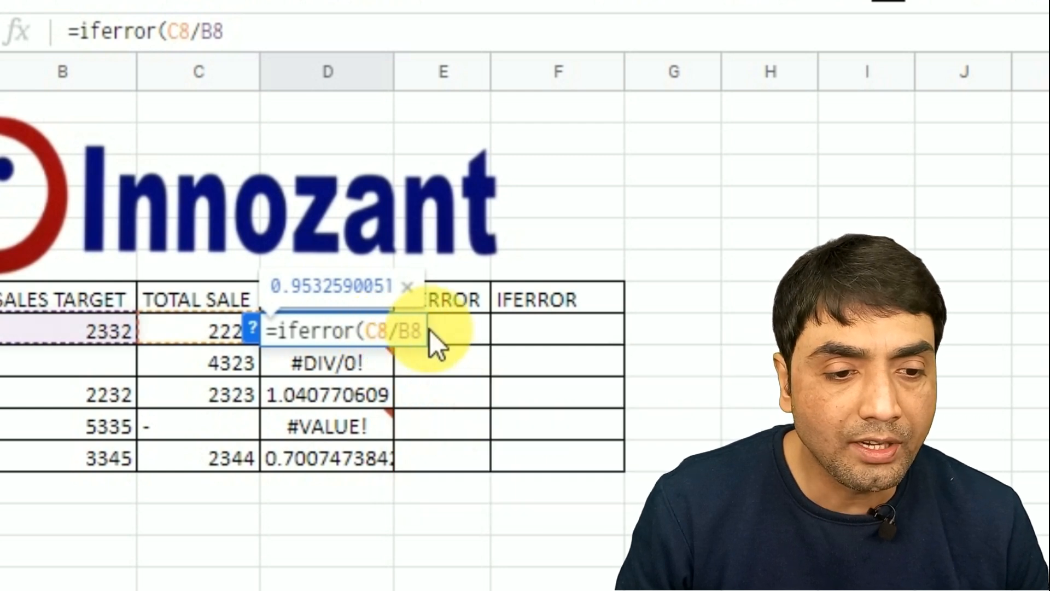
text(,)
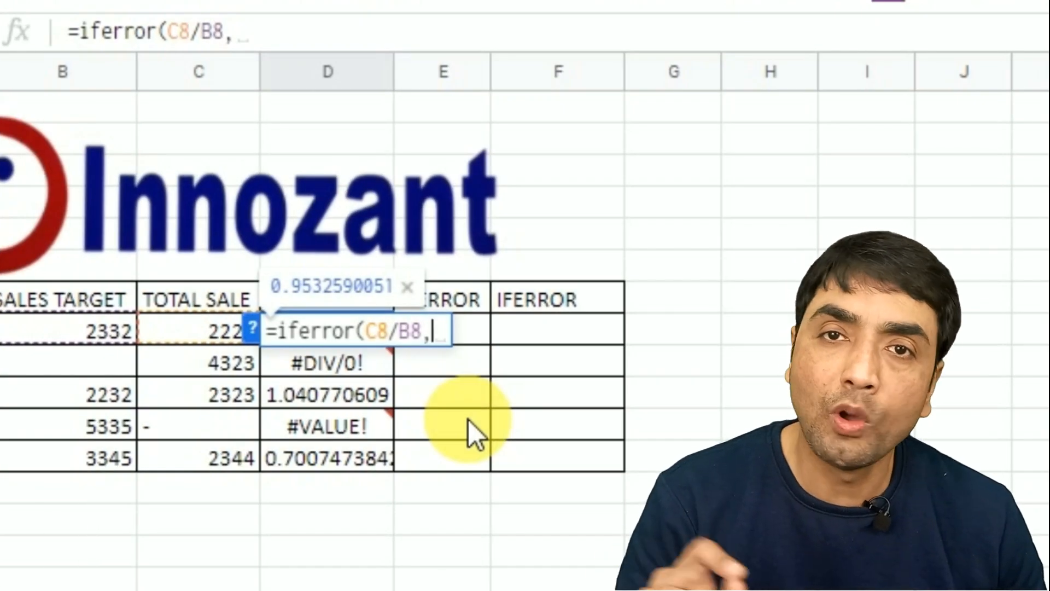
text("Wrong)
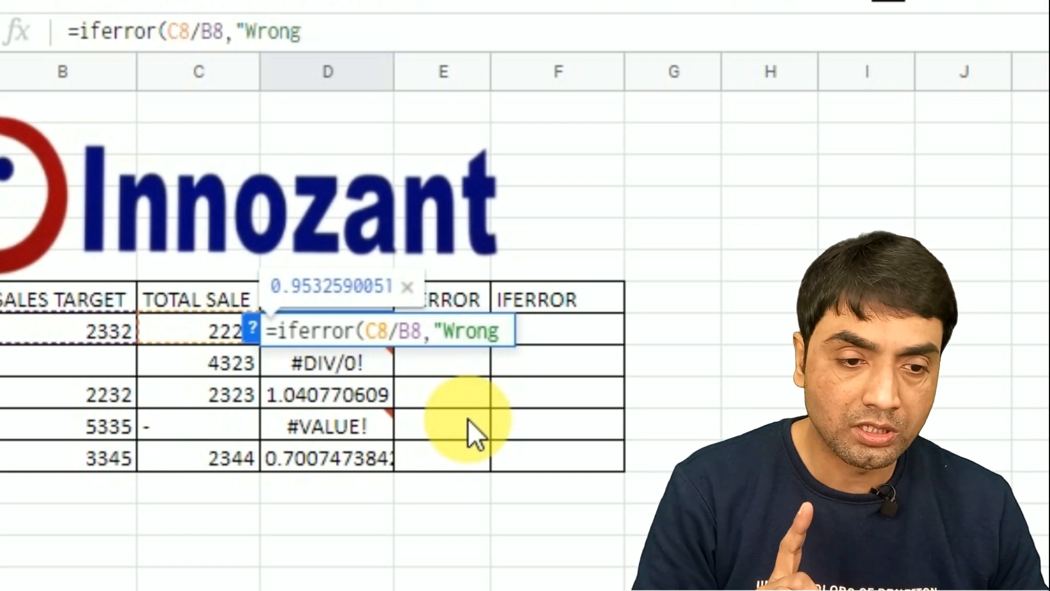
text( For)
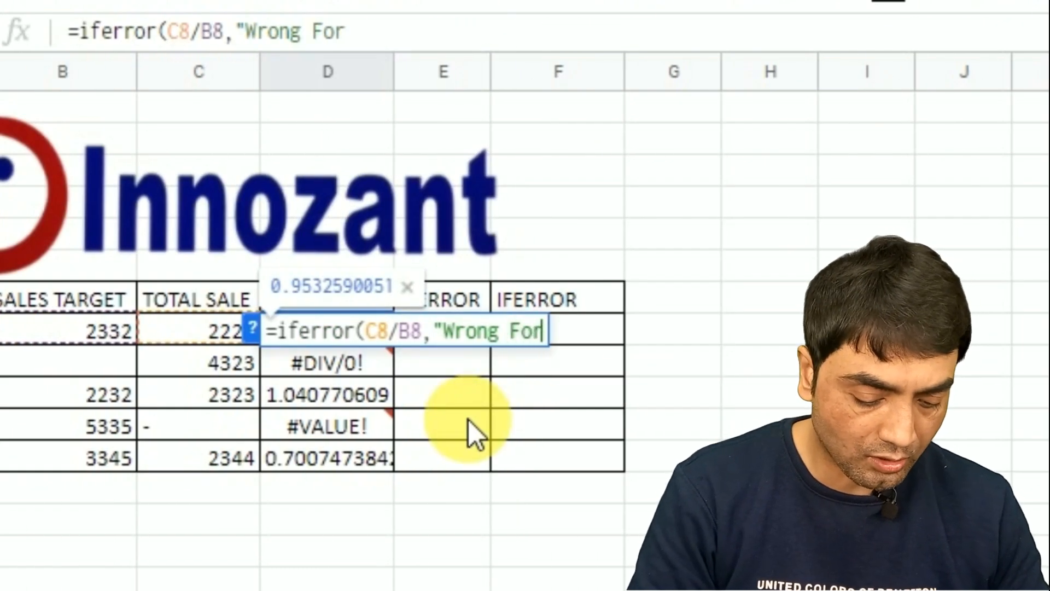
text(mat"))
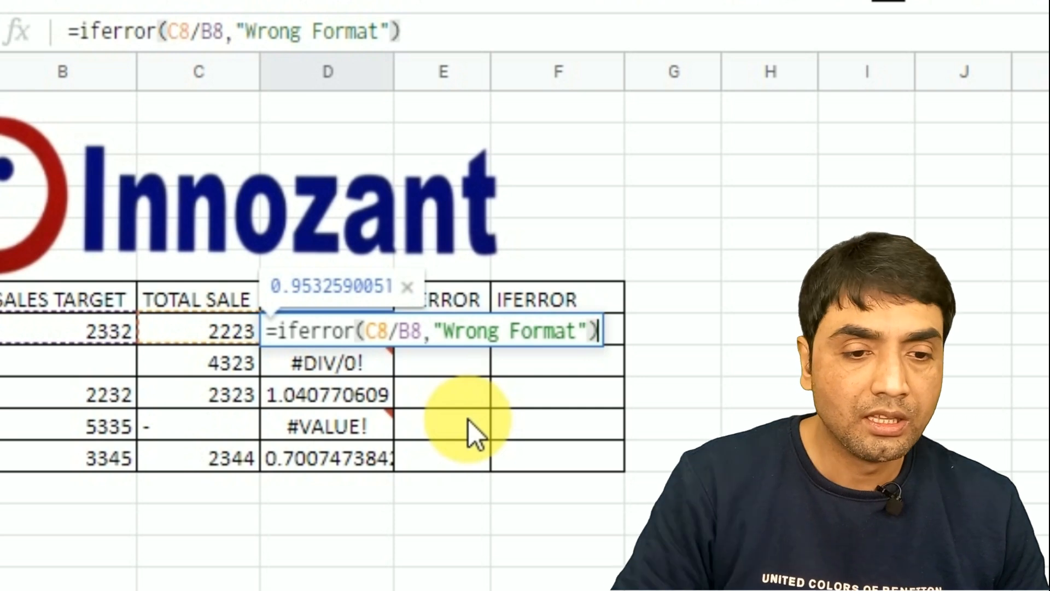
key(Return)
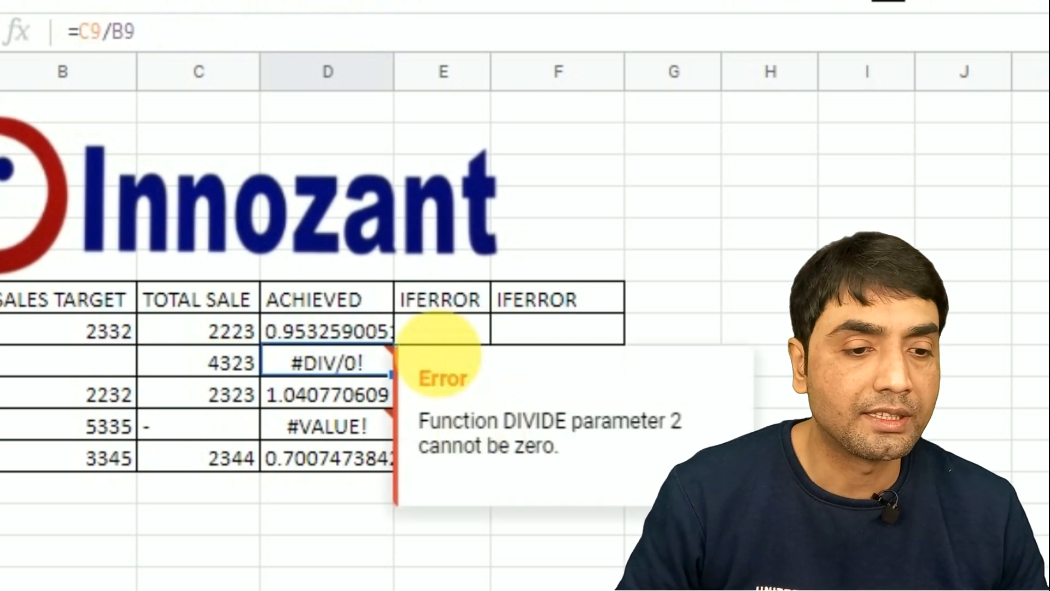
Fill the IFERROR formula from D8 down to D12 and widen column D to fit its contents.
click(383, 325)
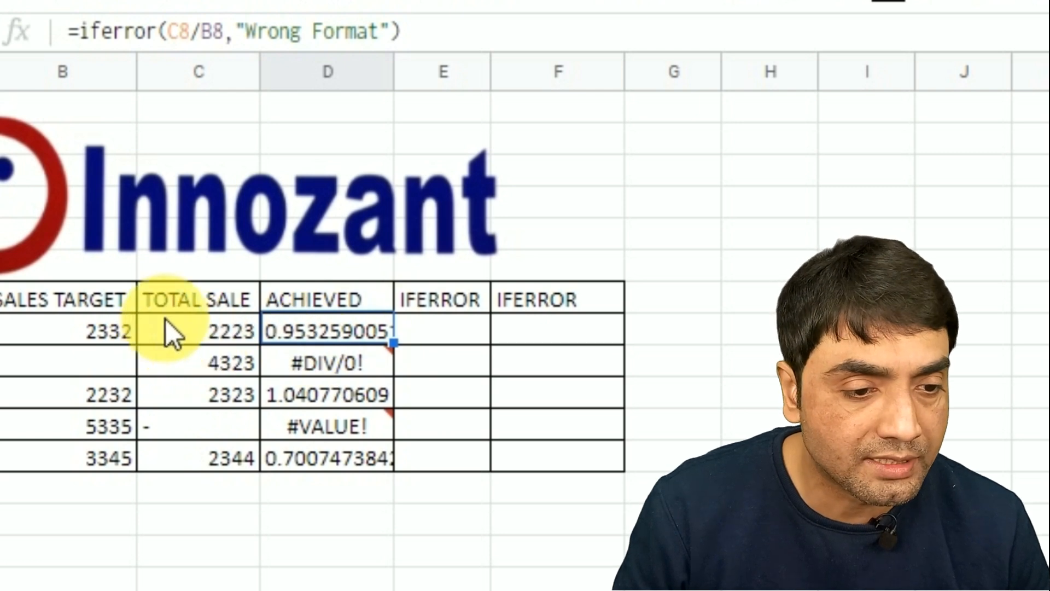
drag(393, 342, 394, 465)
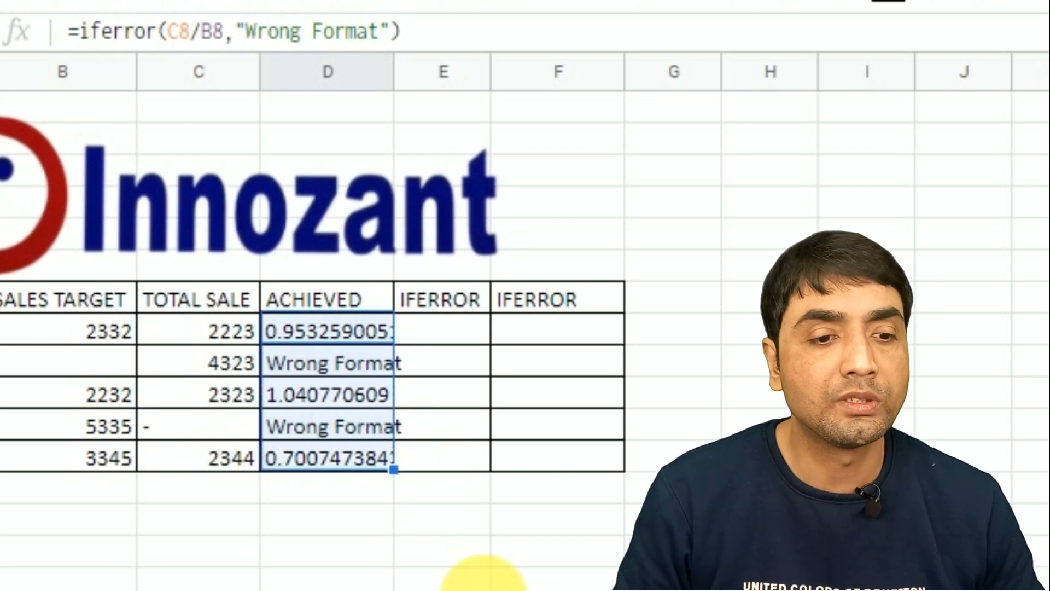
drag(394, 82, 473, 298)
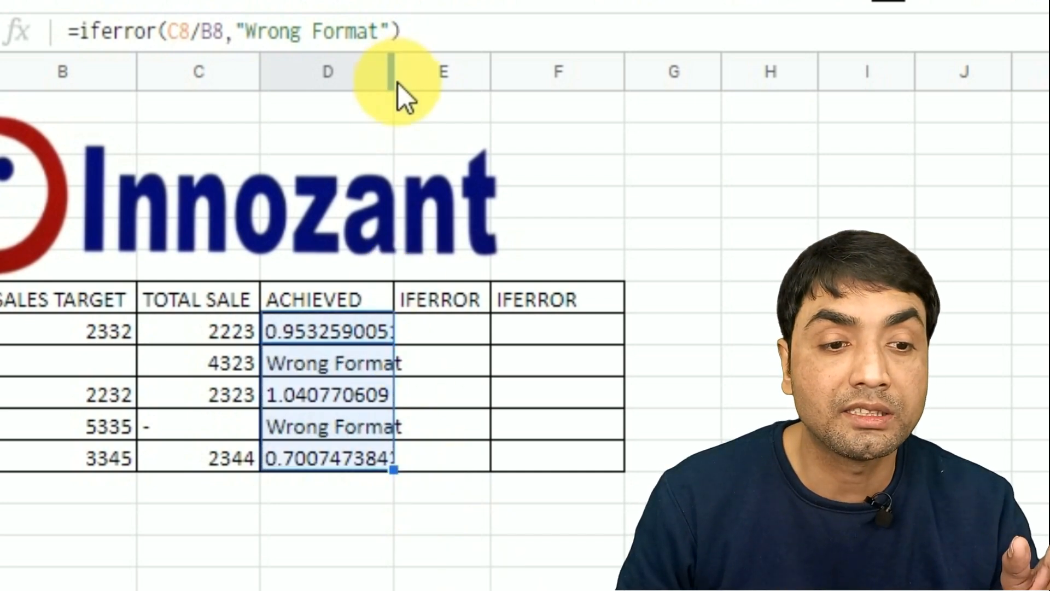
drag(342, 297, 342, 298)
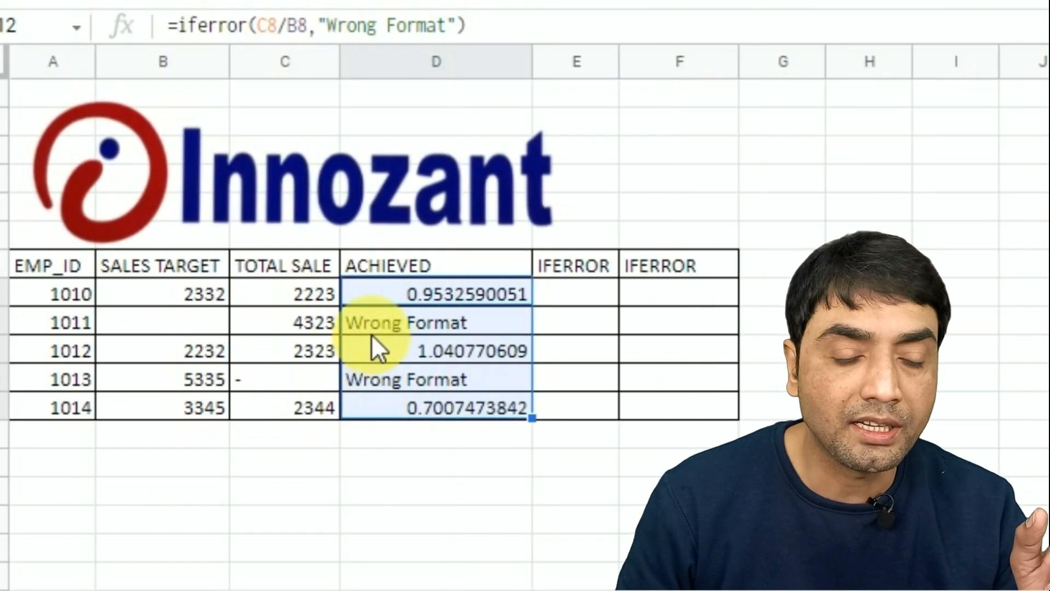
Examine the filled formulas in D9 and D11.
click(402, 327)
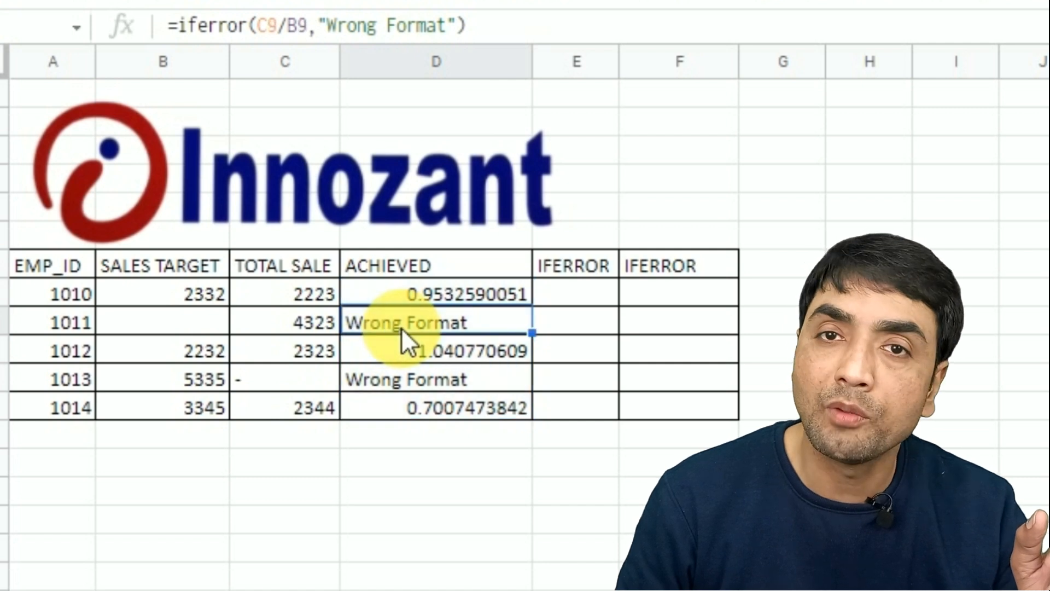
click(406, 382)
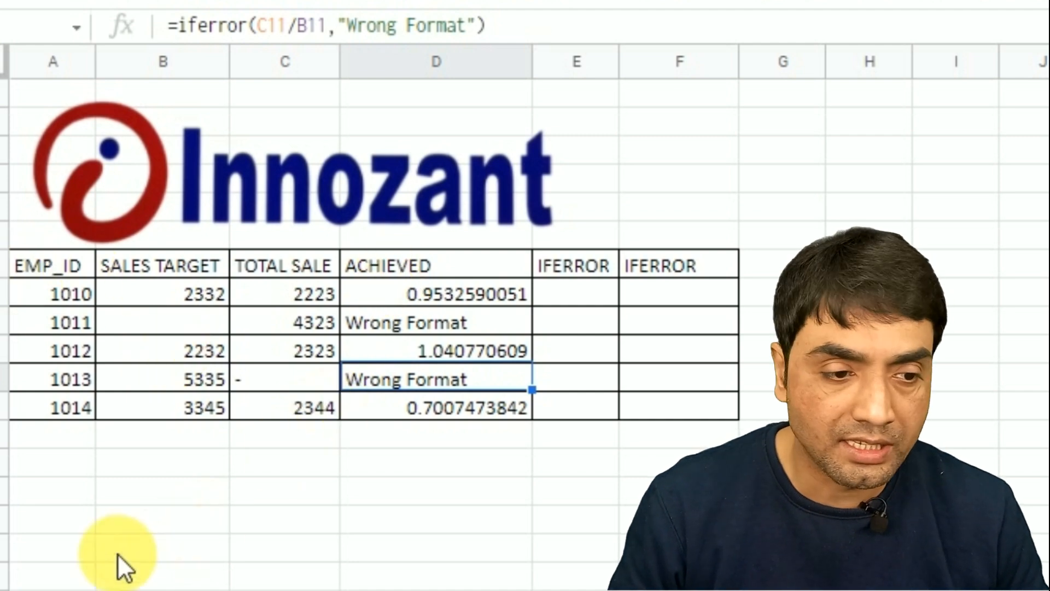
click(38, 522)
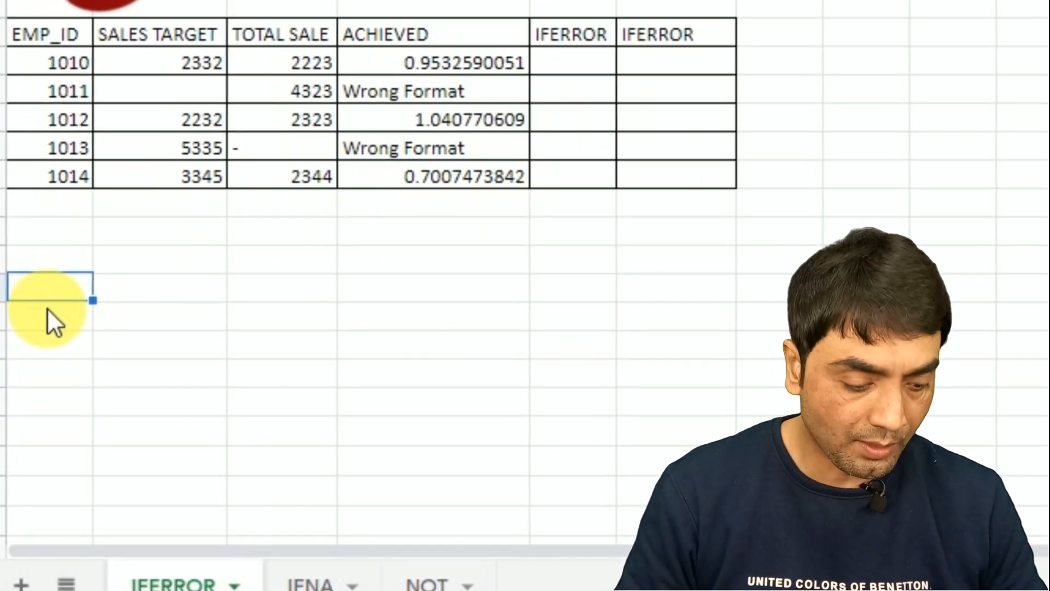
Set up a lookup block with the heading Emp id in A16, the value 1012 in A17 and the heading Total Sale in B16.
text(Emp id)
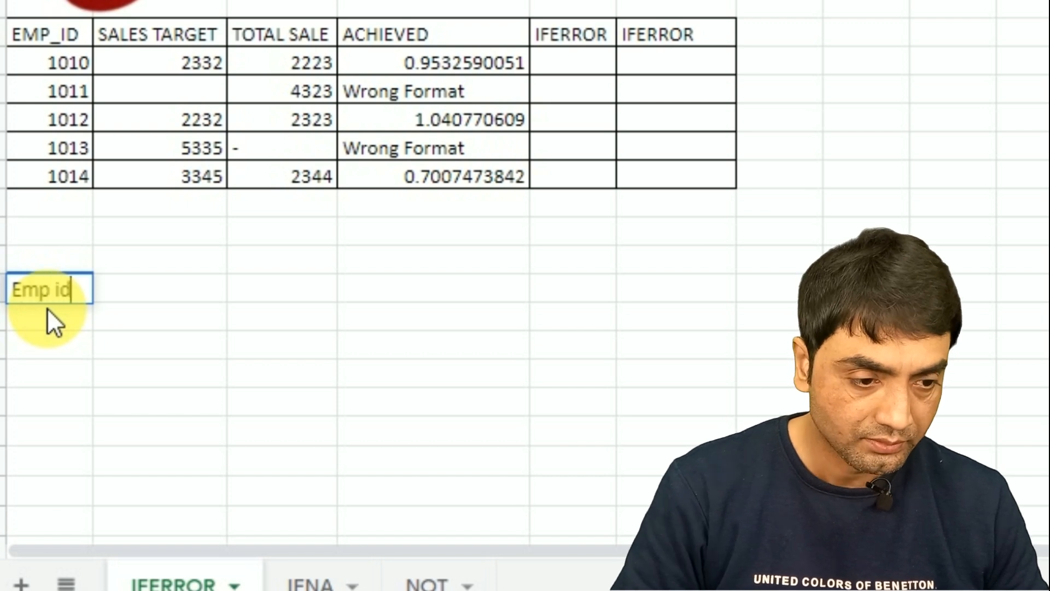
key(Return)
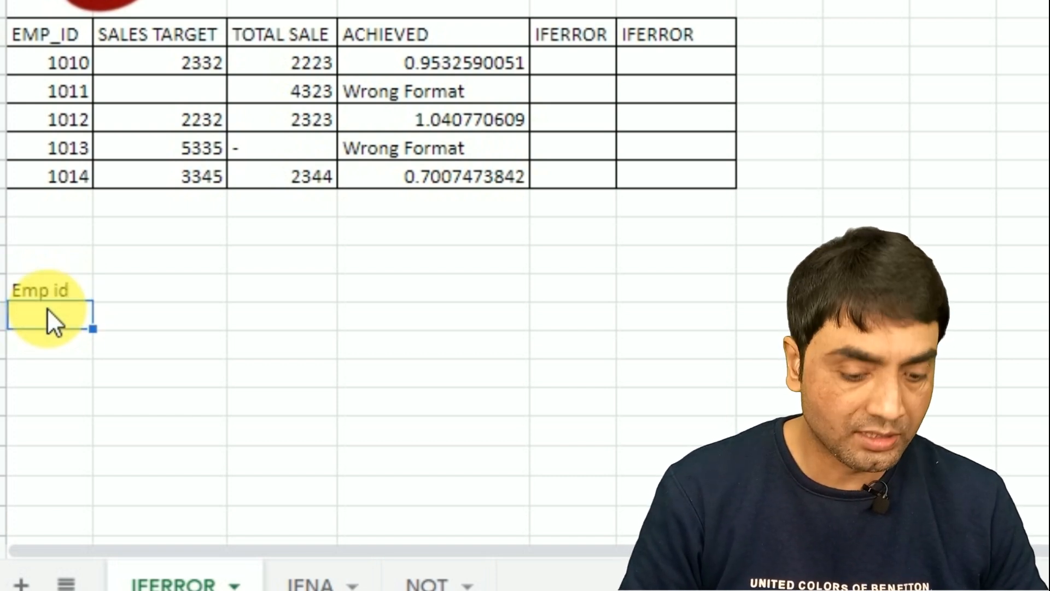
text(1012)
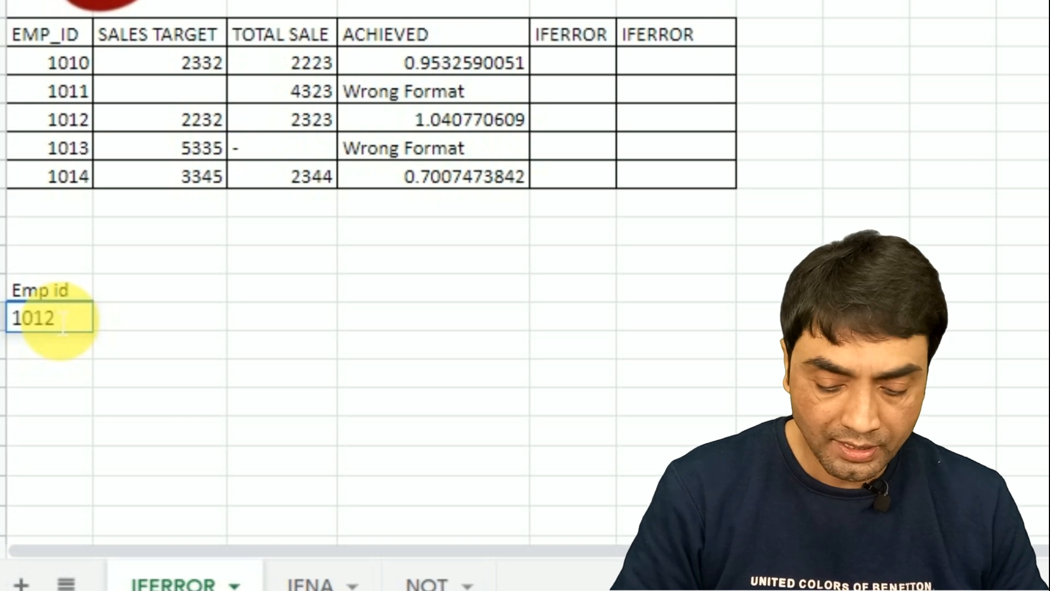
key(Return)
key(Up)
key(Up)
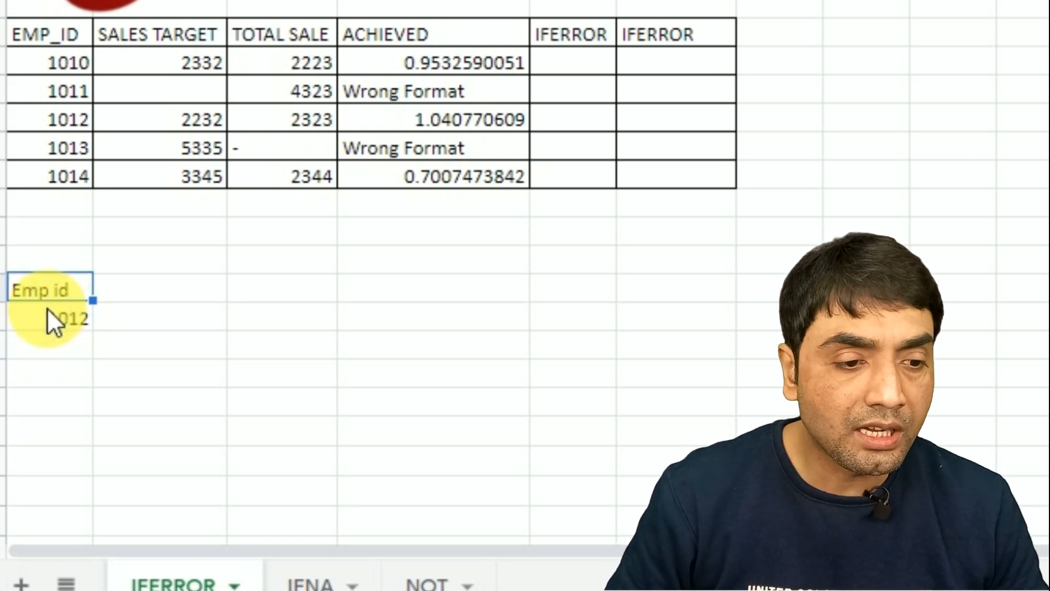
key(Right)
text(T)
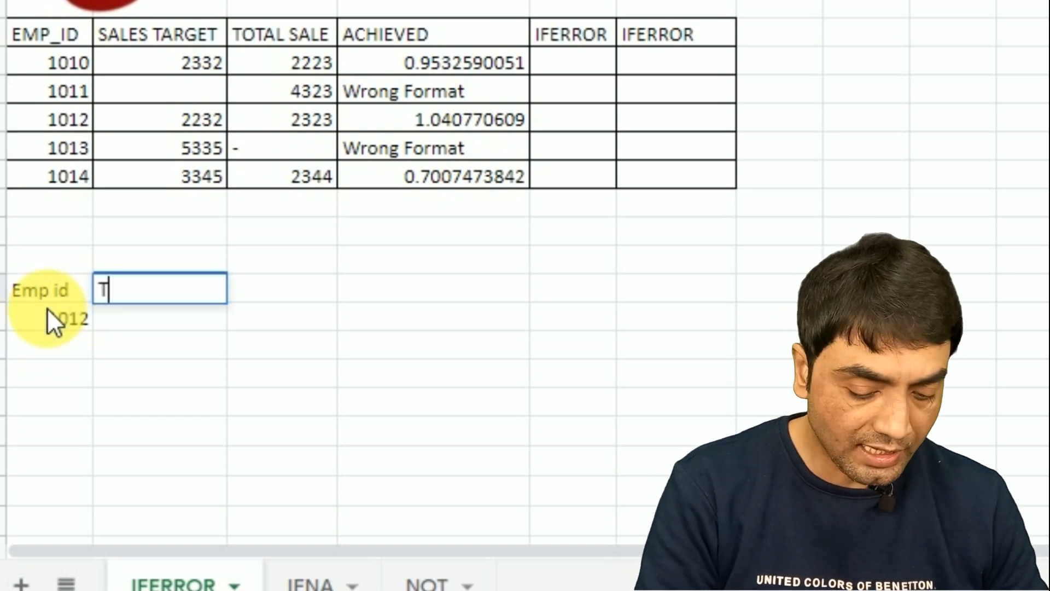
text(otal Sale)
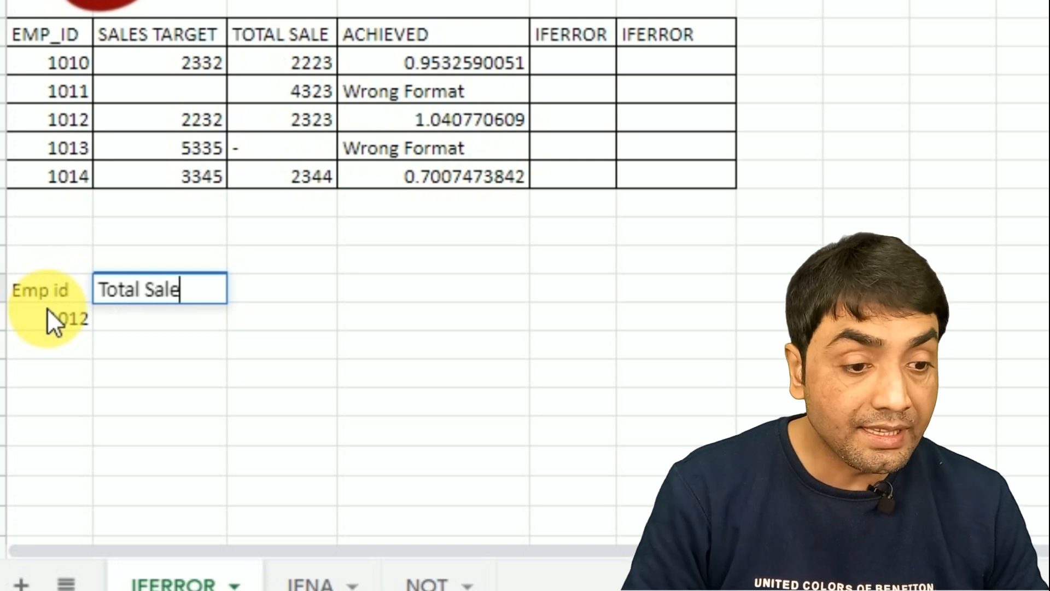
key(Return)
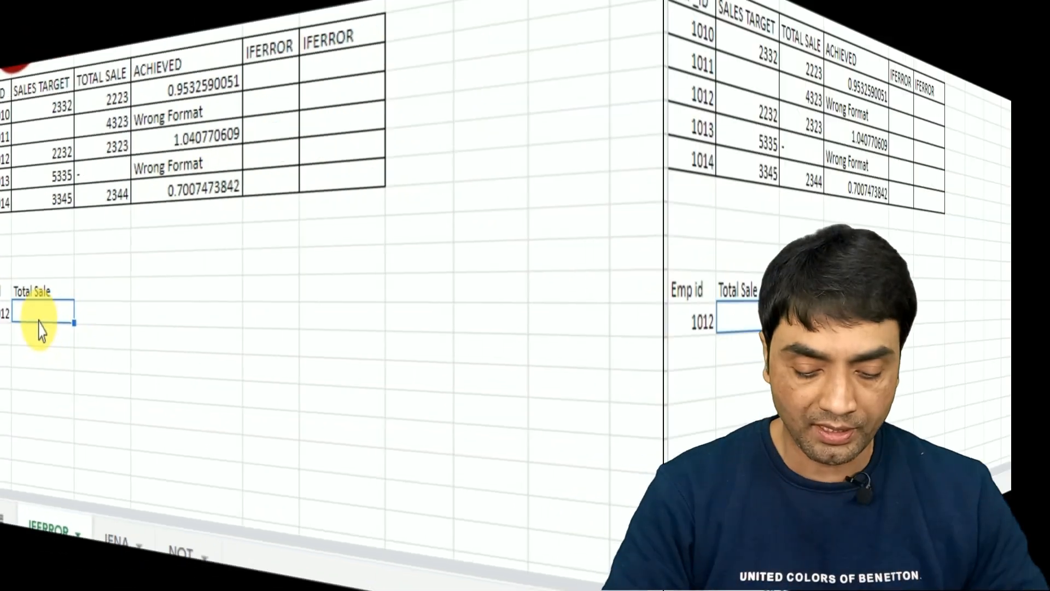
Enter the formula =vlookup(A17,A8:C12,3,0) in B17 to look up the total sale for the Emp id.
text(=vlooky)
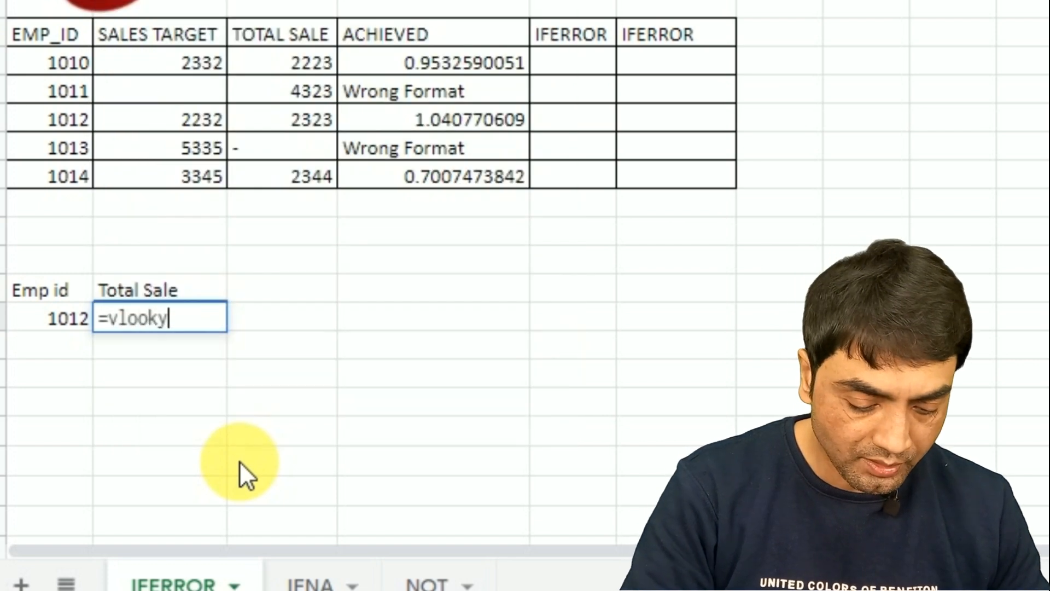
key(BackSpace)
text(up()
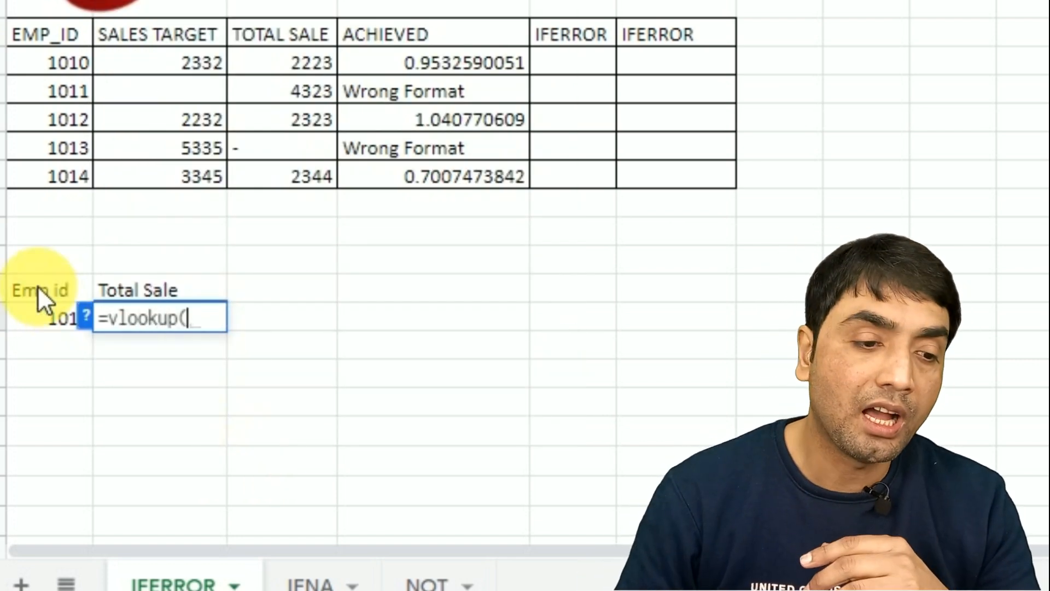
click(88, 321)
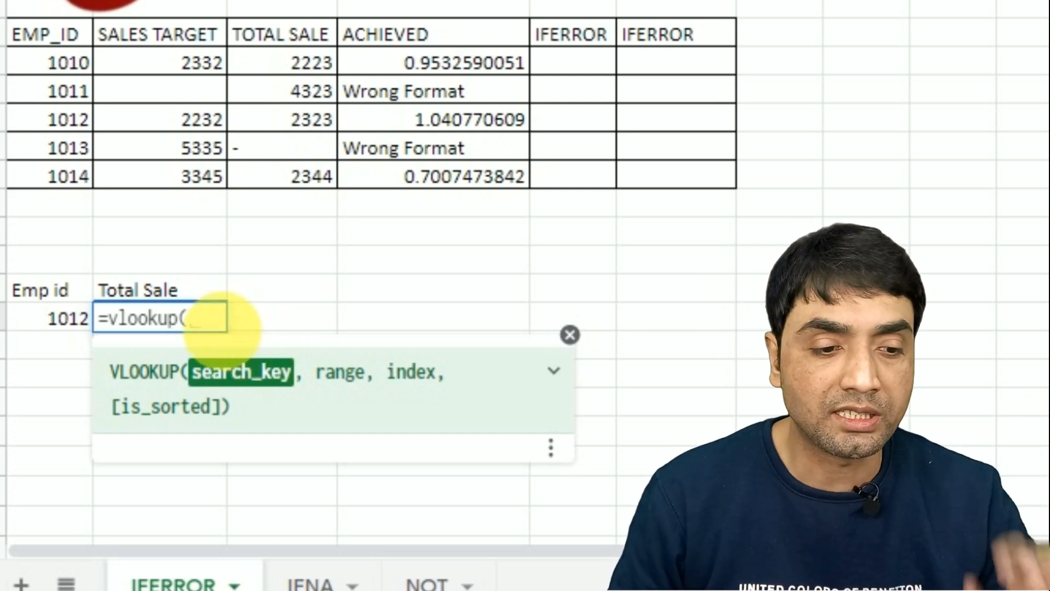
click(74, 321)
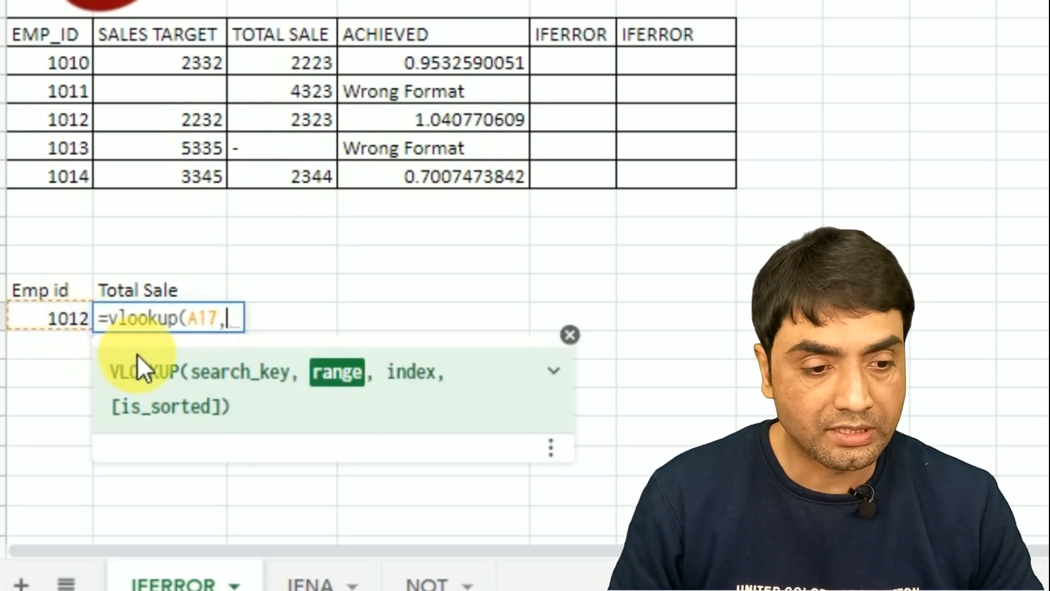
text(,)
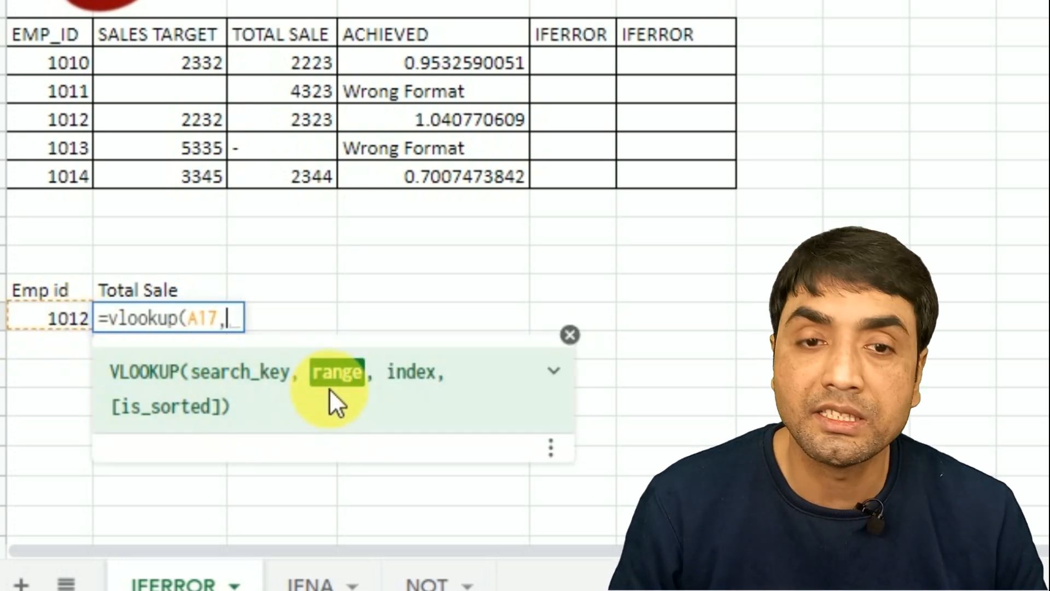
click(30, 61)
key(shift+Down)
key(shift+Down)
key(shift+Down)
key(shift+Down)
key(shift+Right)
key(shift+Right)
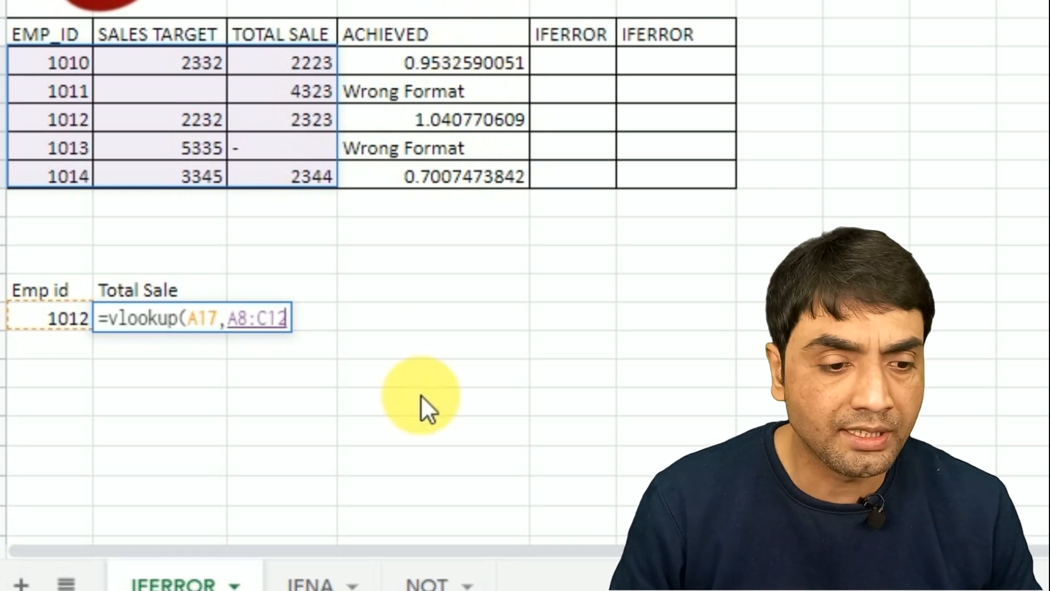
text(,)
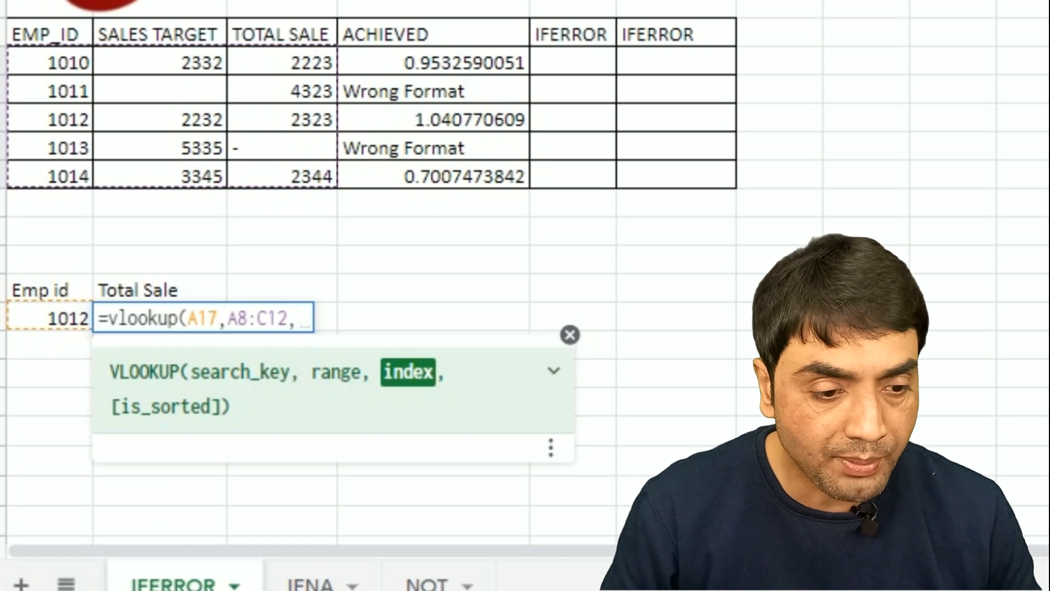
text(3,)
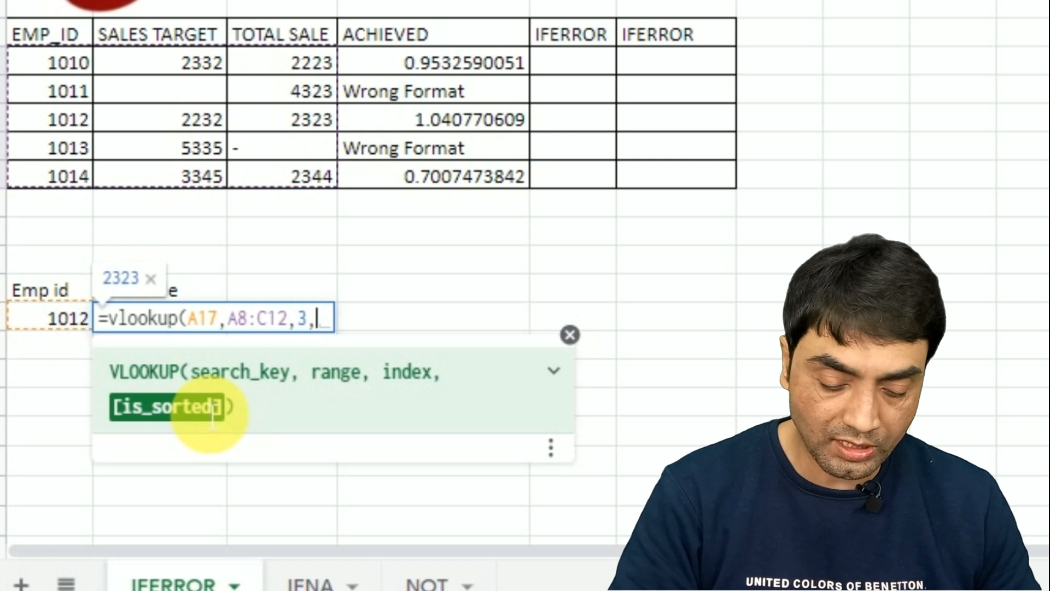
text(0)
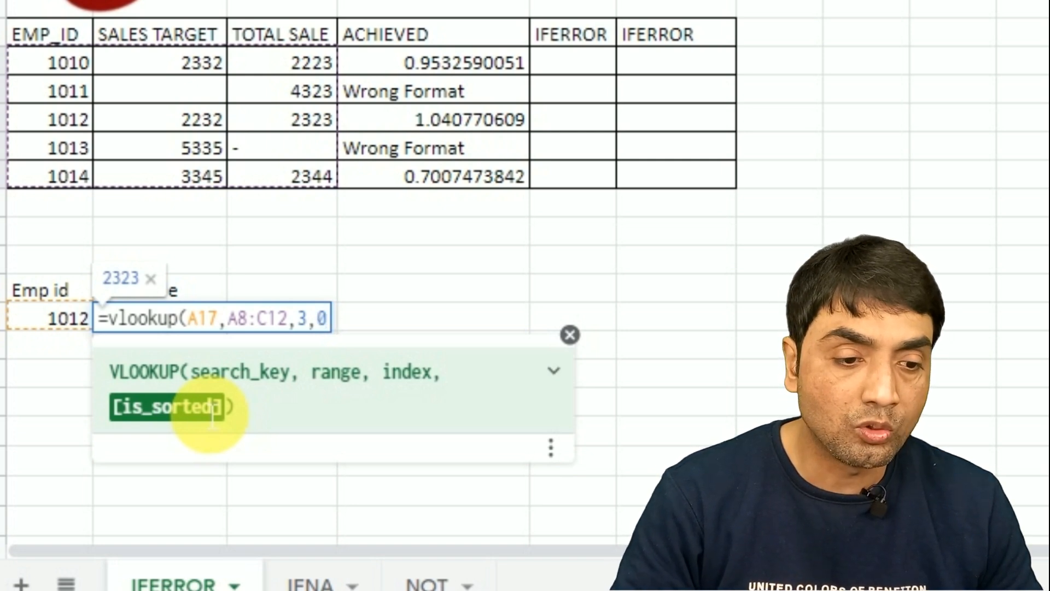
text())
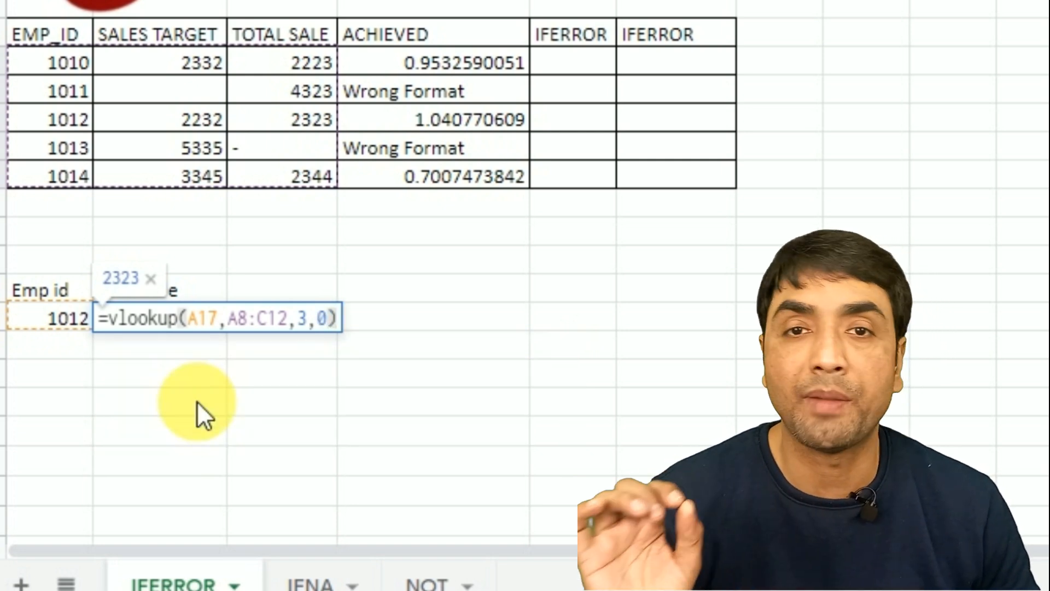
key(Return)
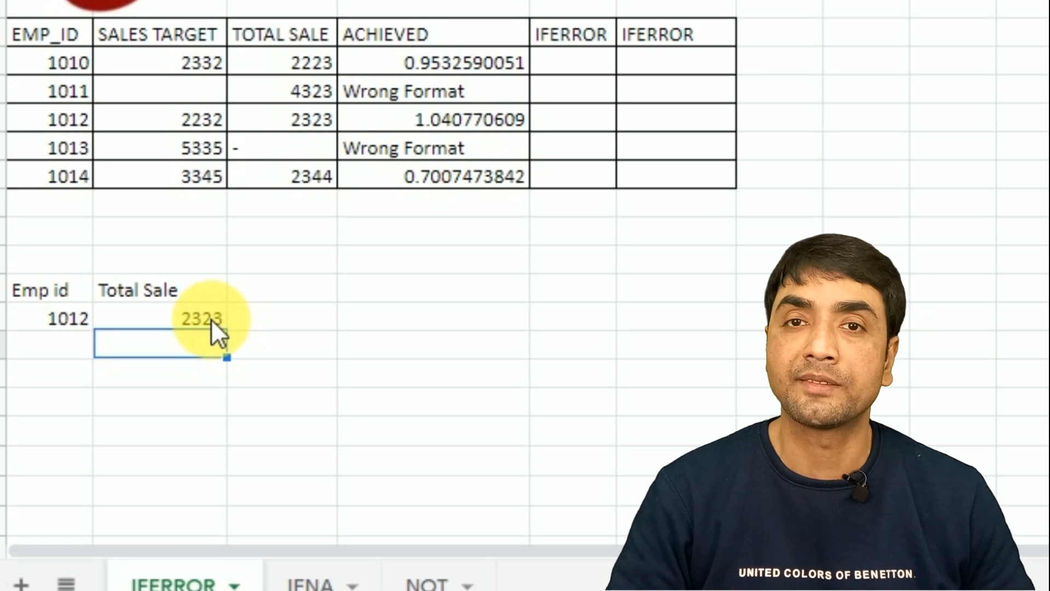
Test the plain lookup with an Emp id missing from the table by setting A17 to 4444.
click(61, 312)
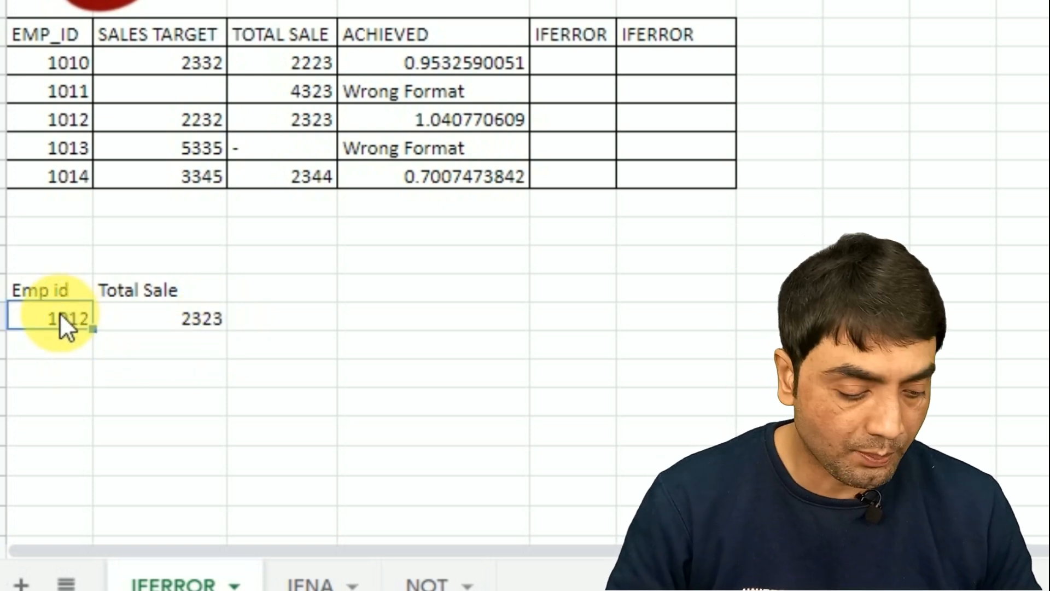
text(4444)
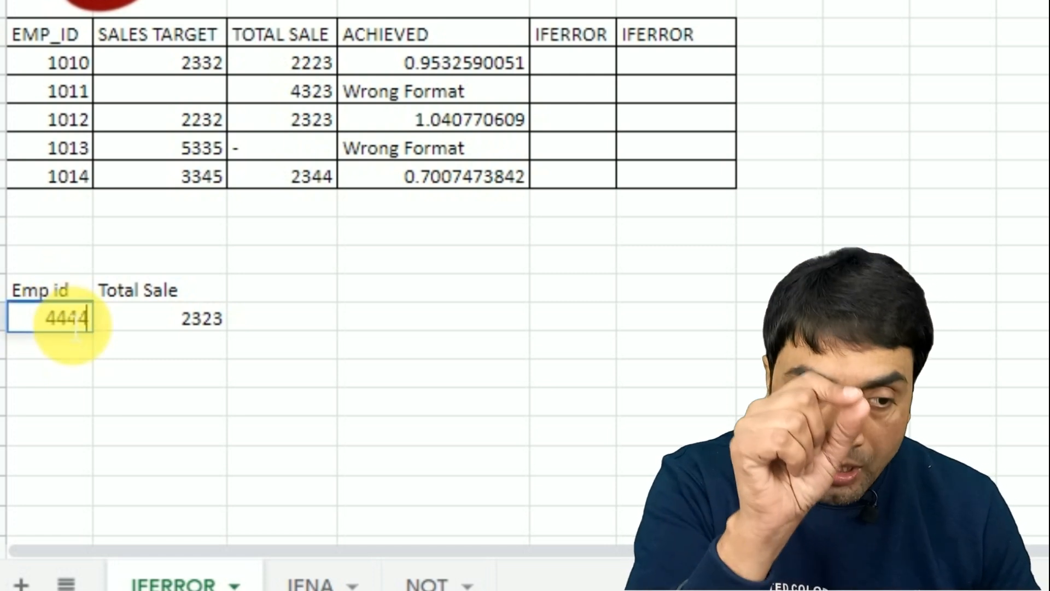
key(Return)
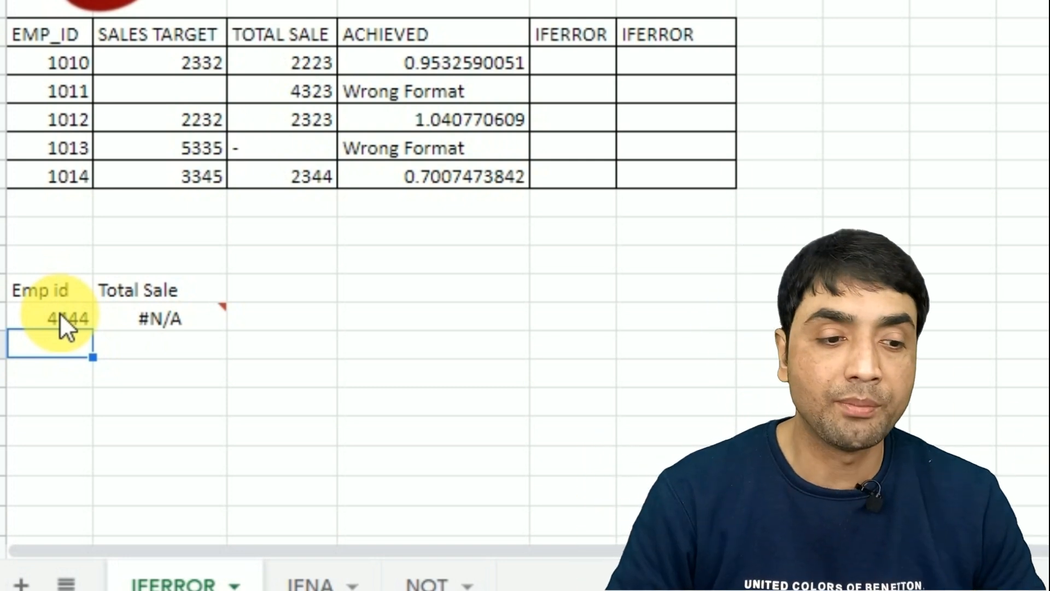
Wrap the lookup in B17 in an error handler so the formula reads =iferror(vlookup(A17,A8:C12,3,0),"Data Not Found").
click(142, 317)
double_click(147, 321)
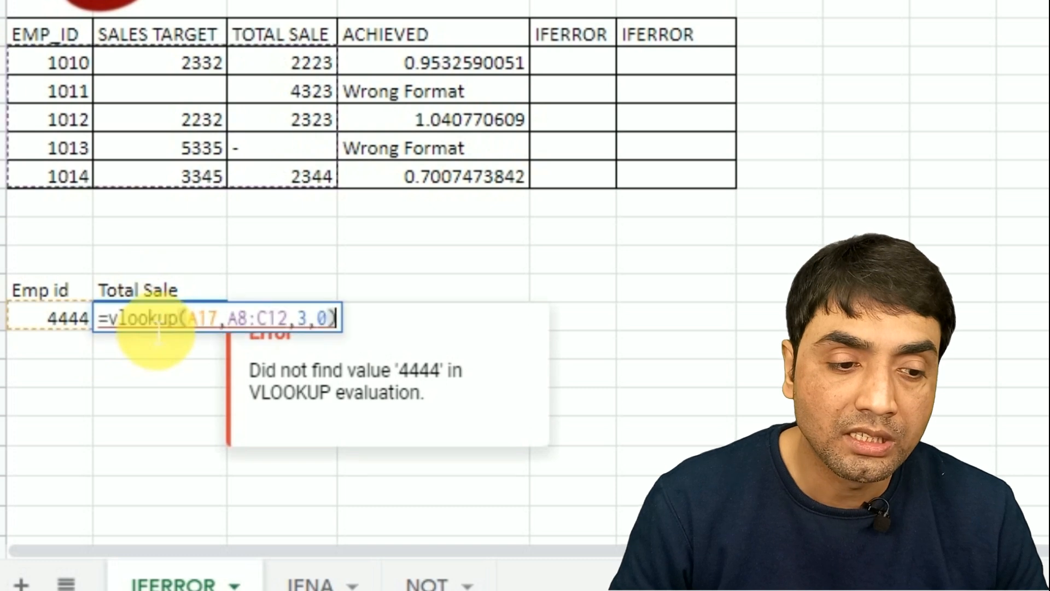
click(107, 318)
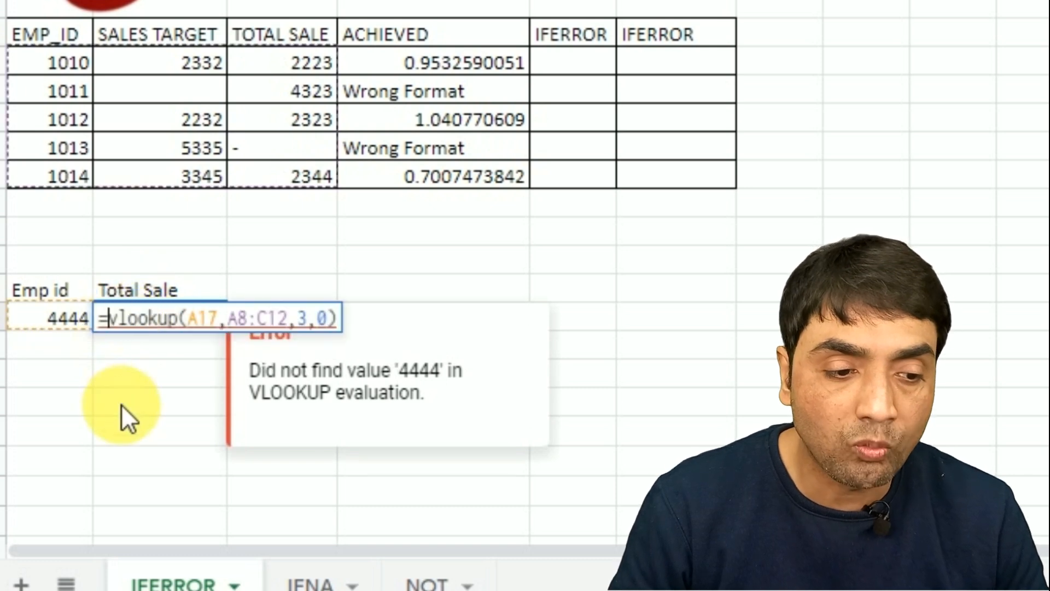
text(if)
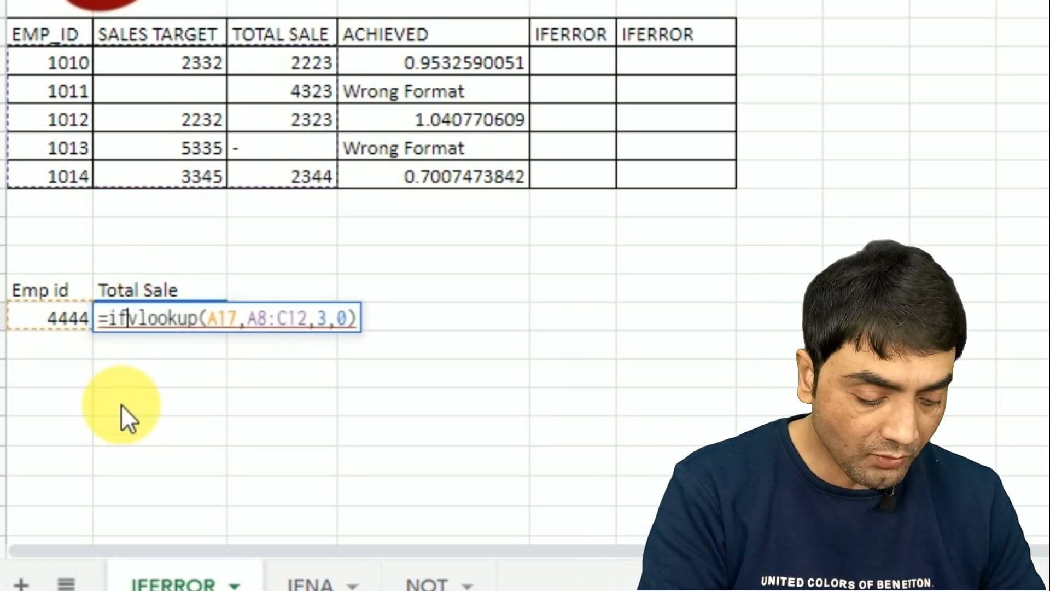
text(error()
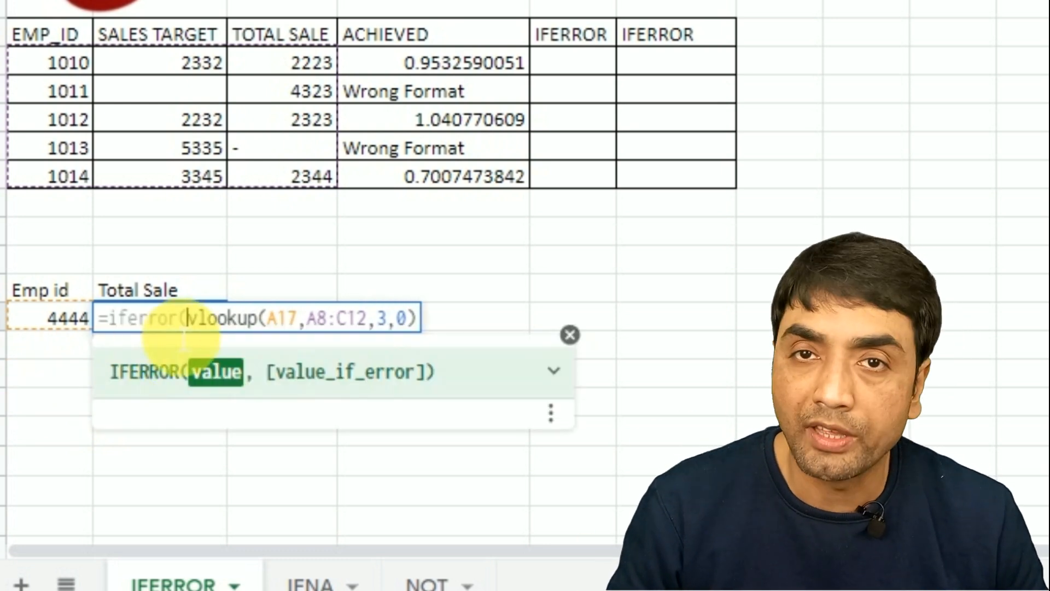
drag(187, 328, 432, 335)
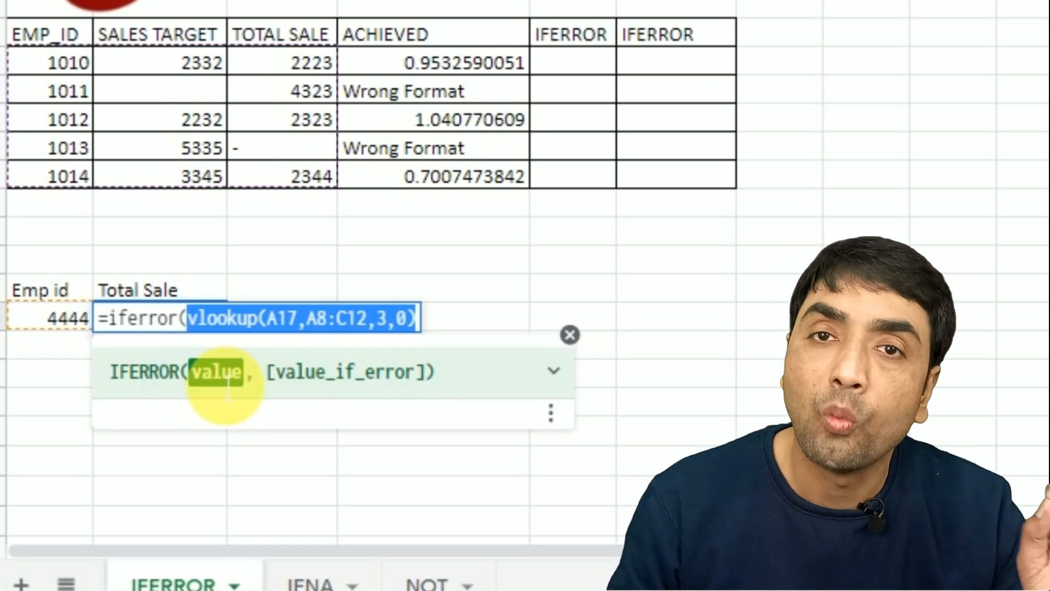
click(423, 325)
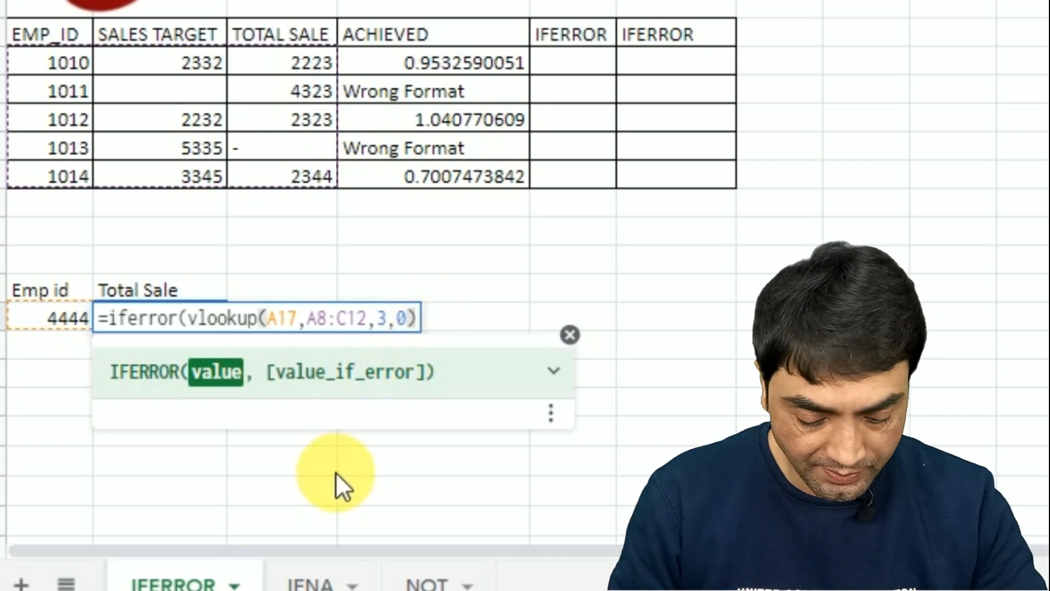
text(,)
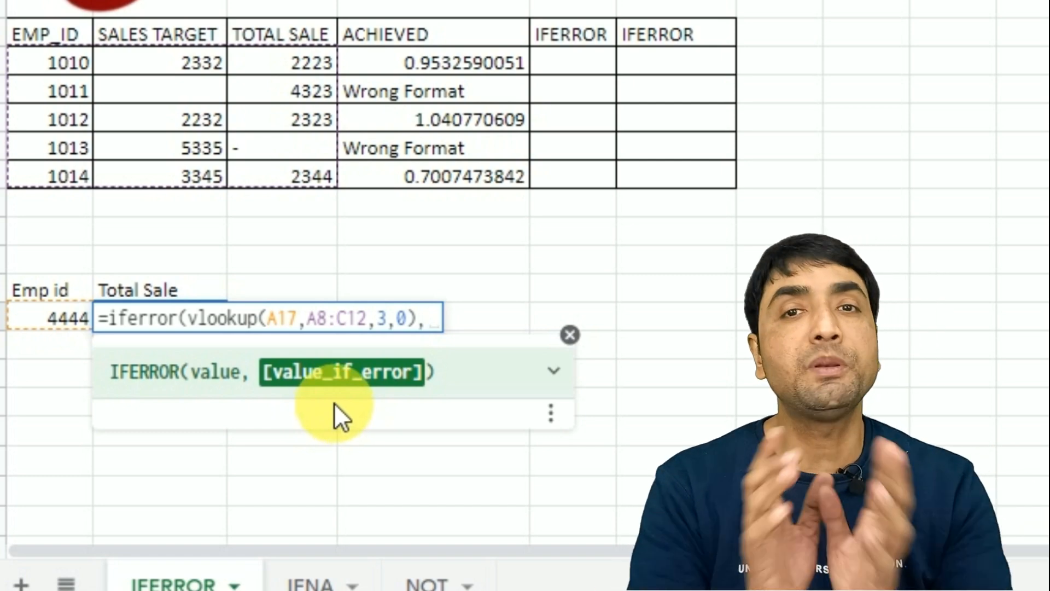
text("Data)
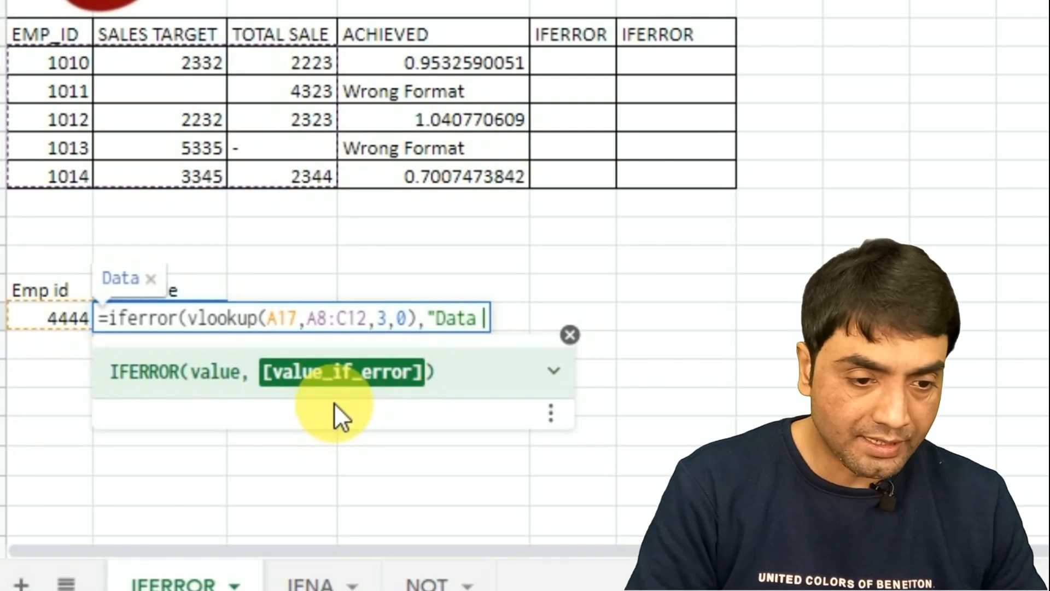
text( Not Found"))
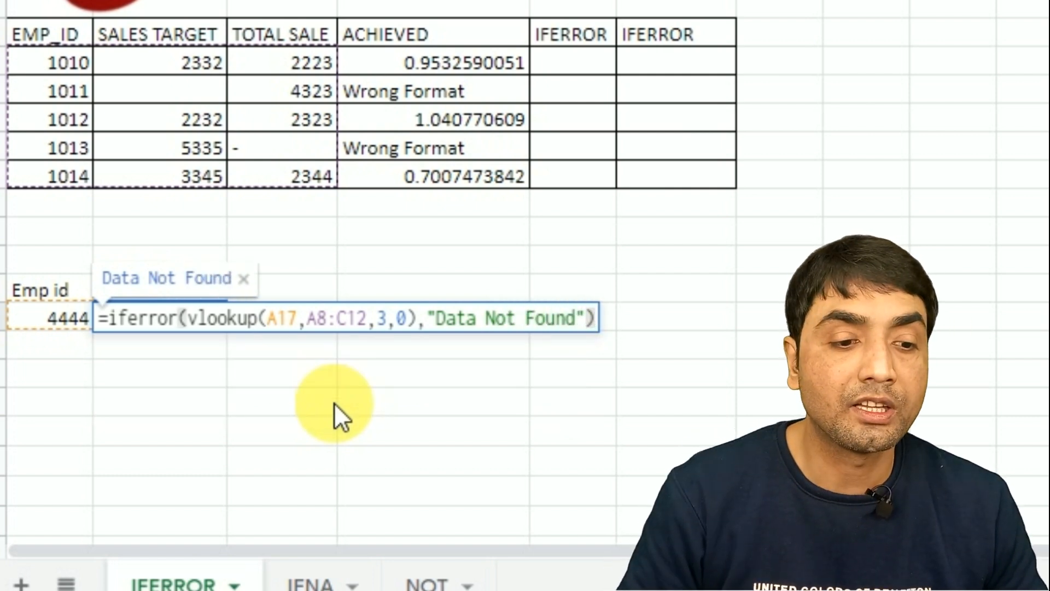
key(Return)
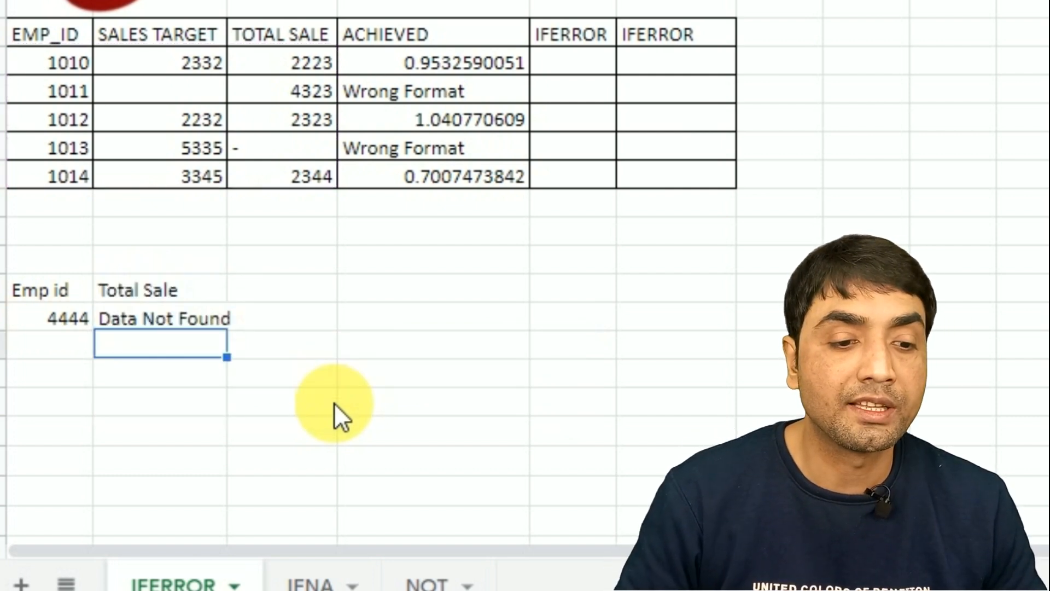
Test the error-handled lookup with existing IDs by setting A17 to 1013 and to 1014.
click(54, 322)
text(1013)
key(Return)
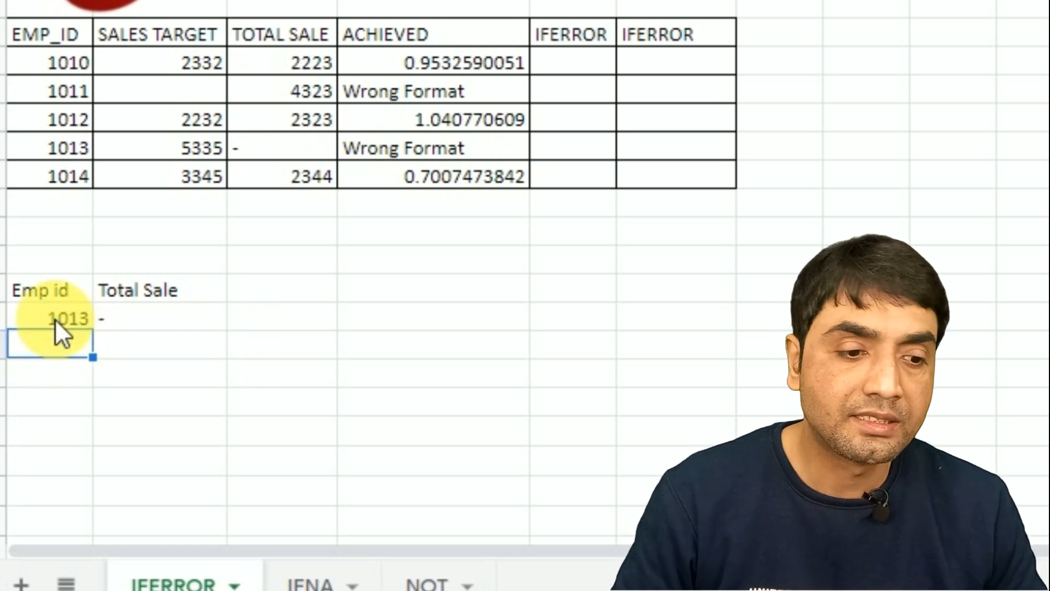
click(81, 320)
key(BackSpace)
text(1014)
key(Return)
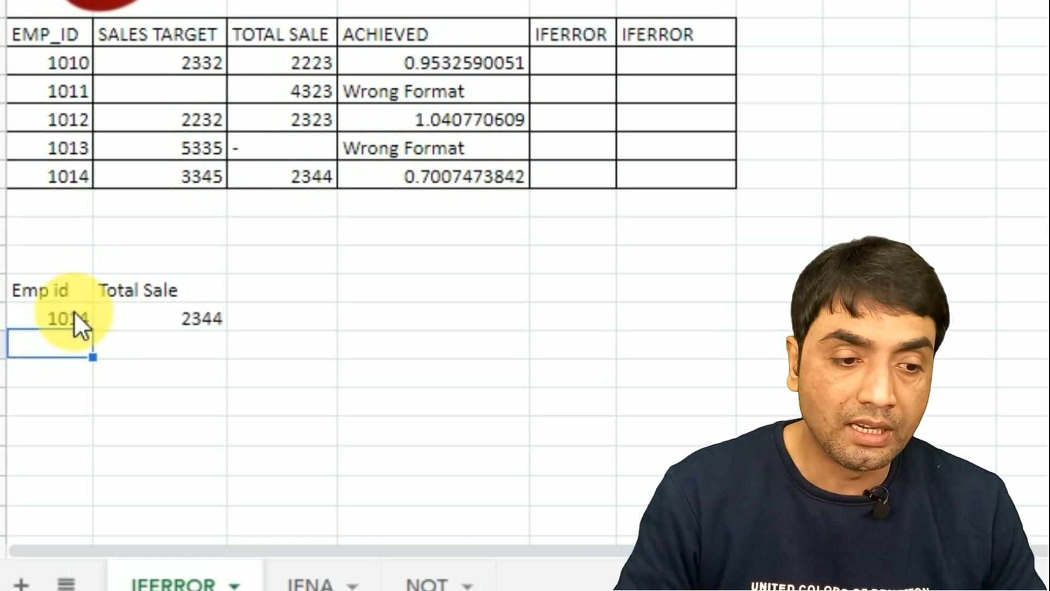
Set the Emp id in A17 to 777 to test the error-handled lookup with a missing ID.
click(75, 313)
text(777)
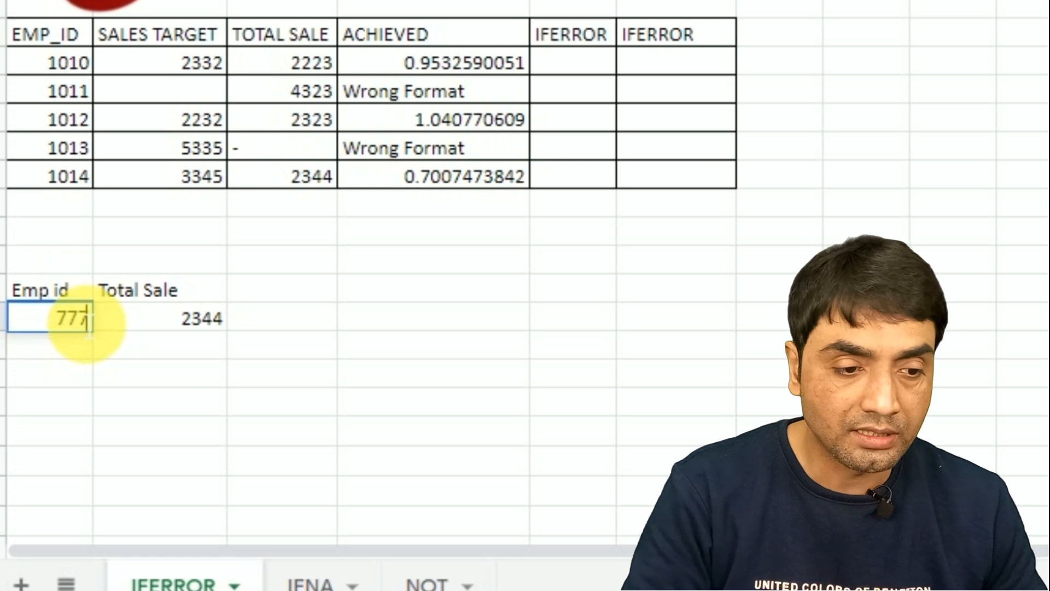
key(Return)
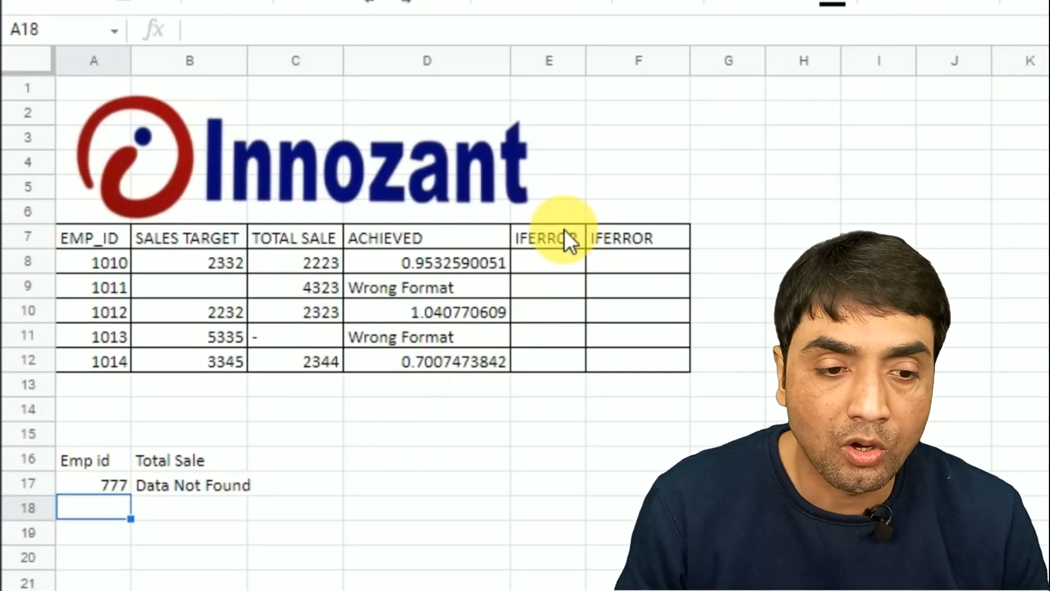
Rename the header in E7 to ifna and clear the header in F7.
click(564, 228)
text(ifna)
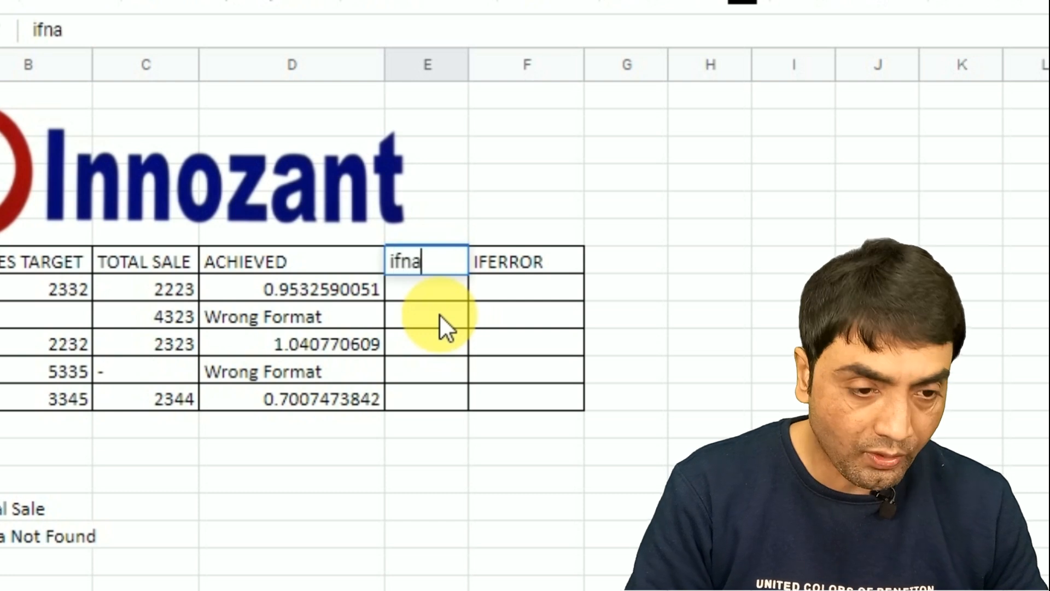
key(Tab)
key(Delete)
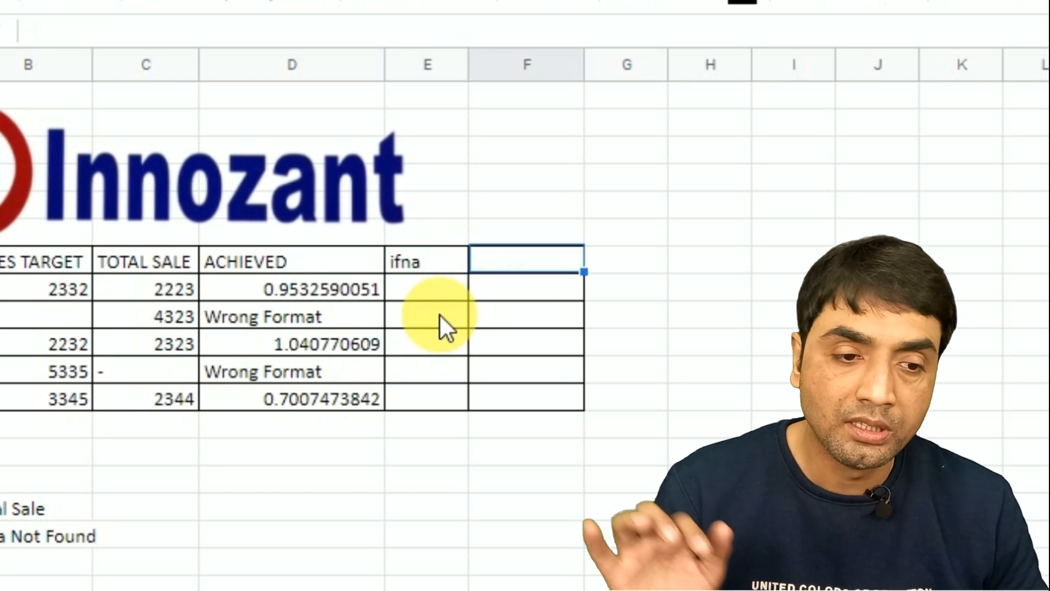
Review the error-handled lookup formula in B17 without changing it.
click(429, 290)
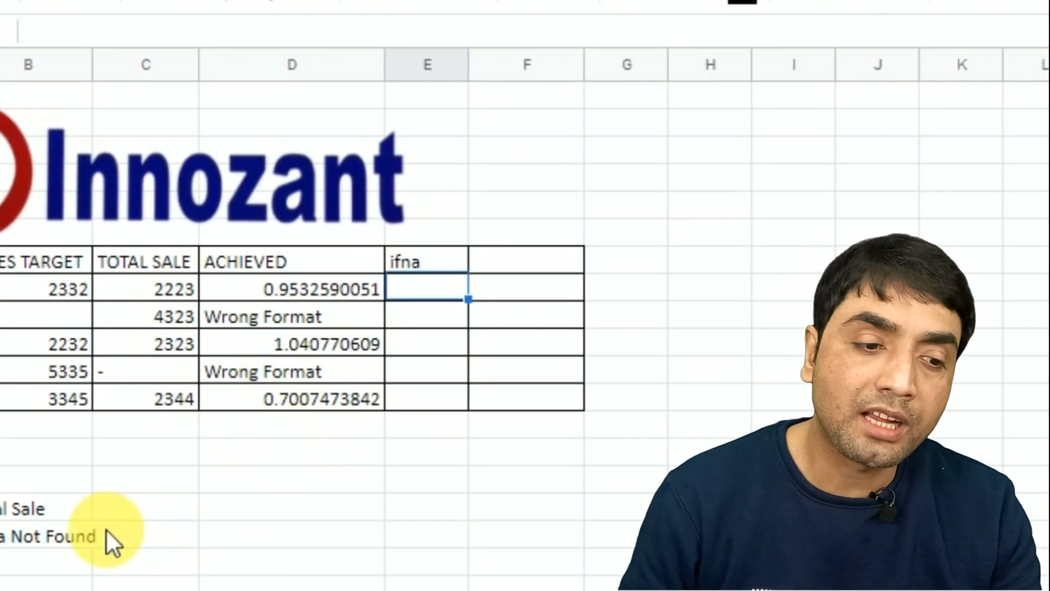
double_click(60, 537)
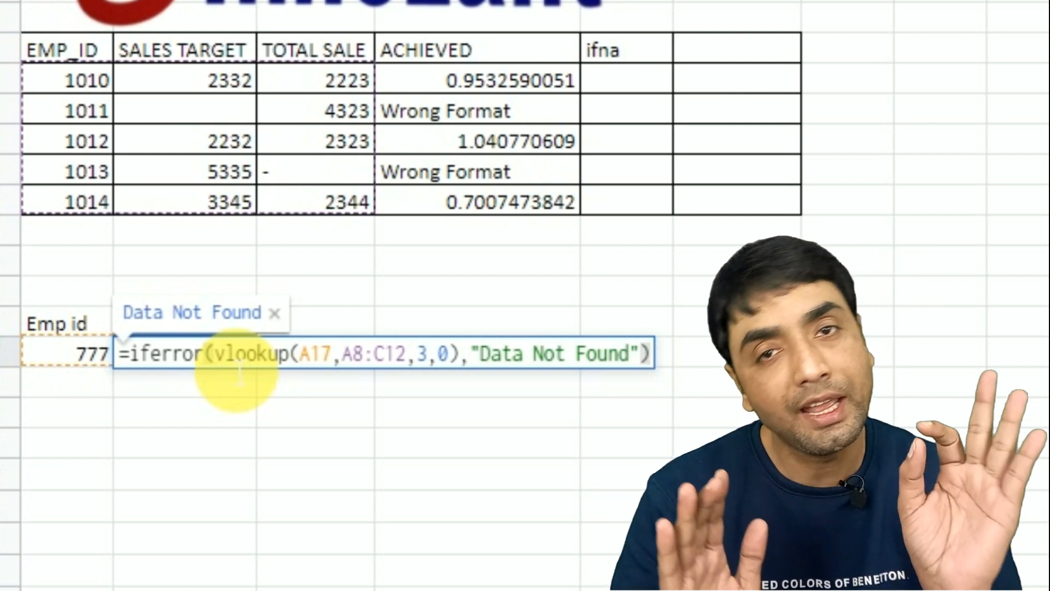
key(Escape)
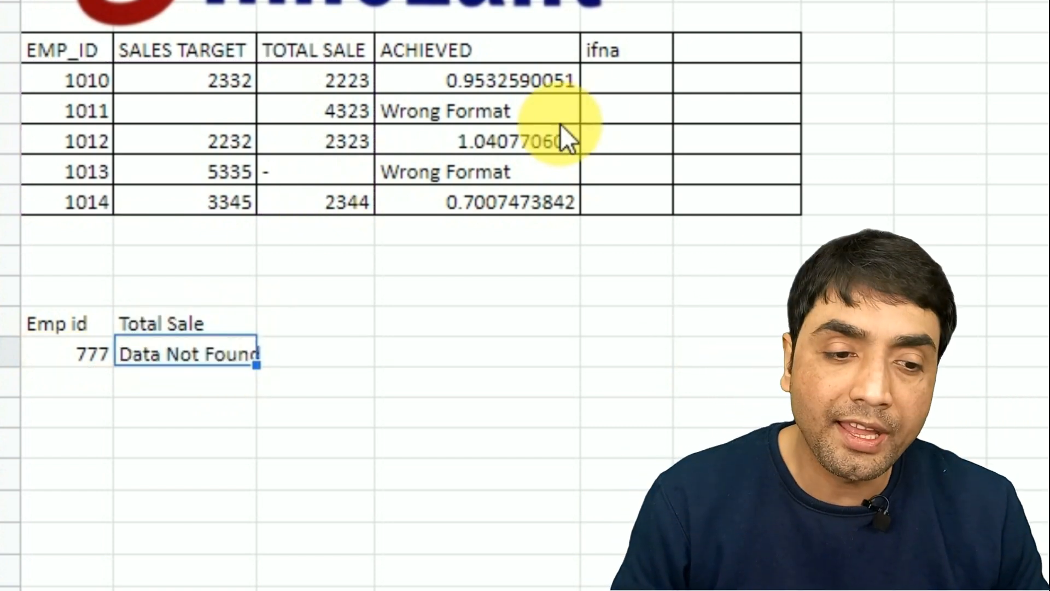
Enter =ifna(C8/B8,"Wrong Entry") in E8 and accept the suggested autofill for the rest of the ifna column.
click(627, 90)
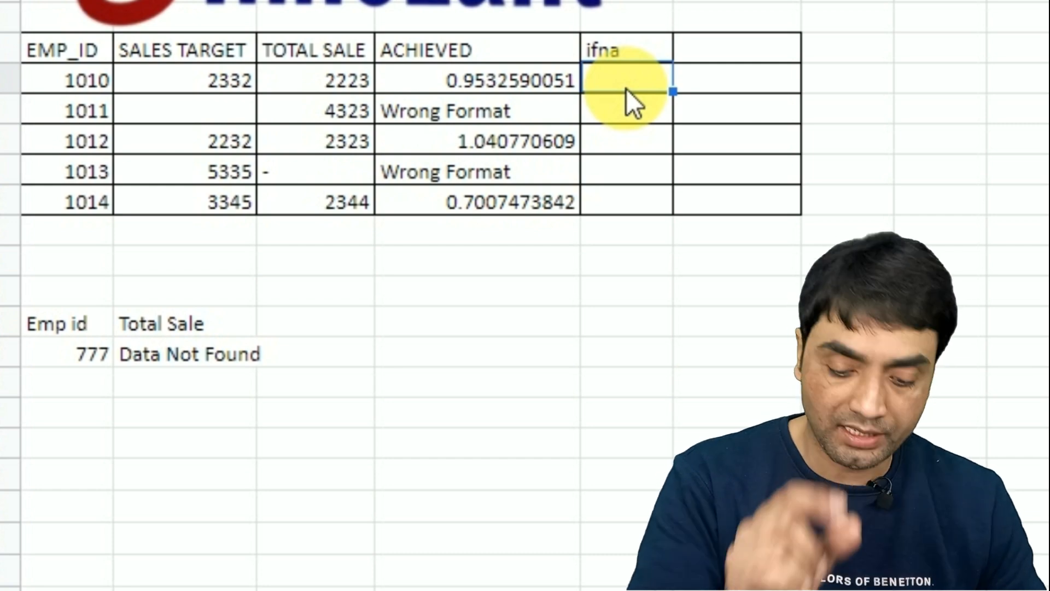
text(=if)
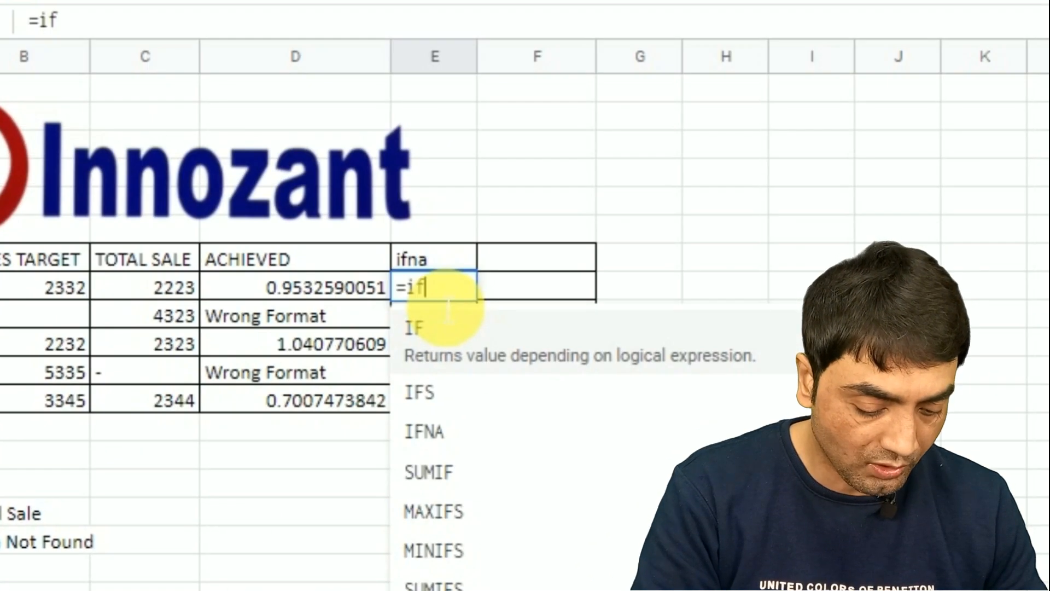
text(na()
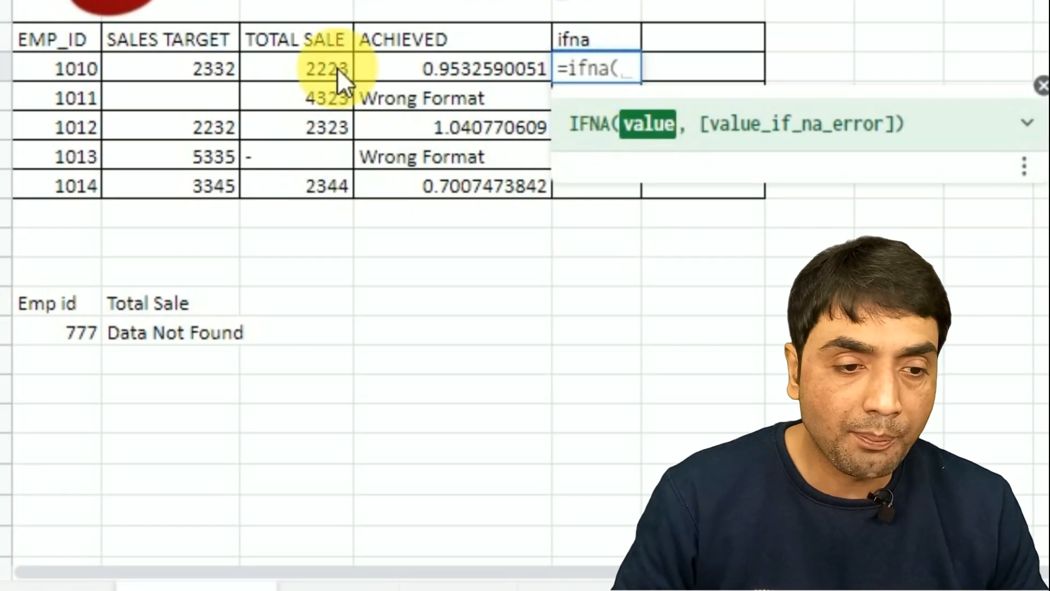
click(298, 68)
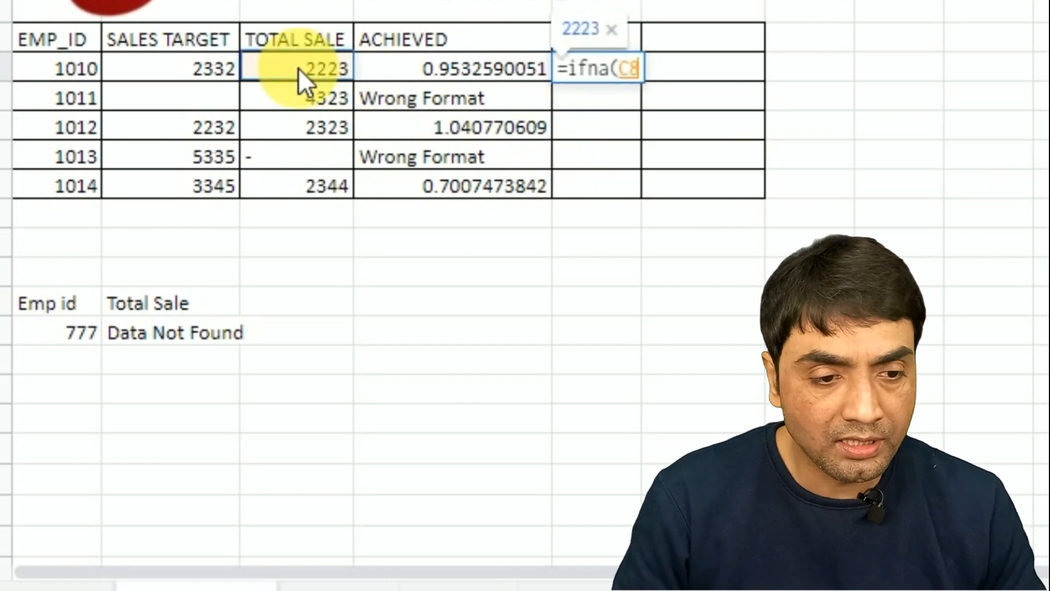
text(/)
click(186, 69)
text(,)
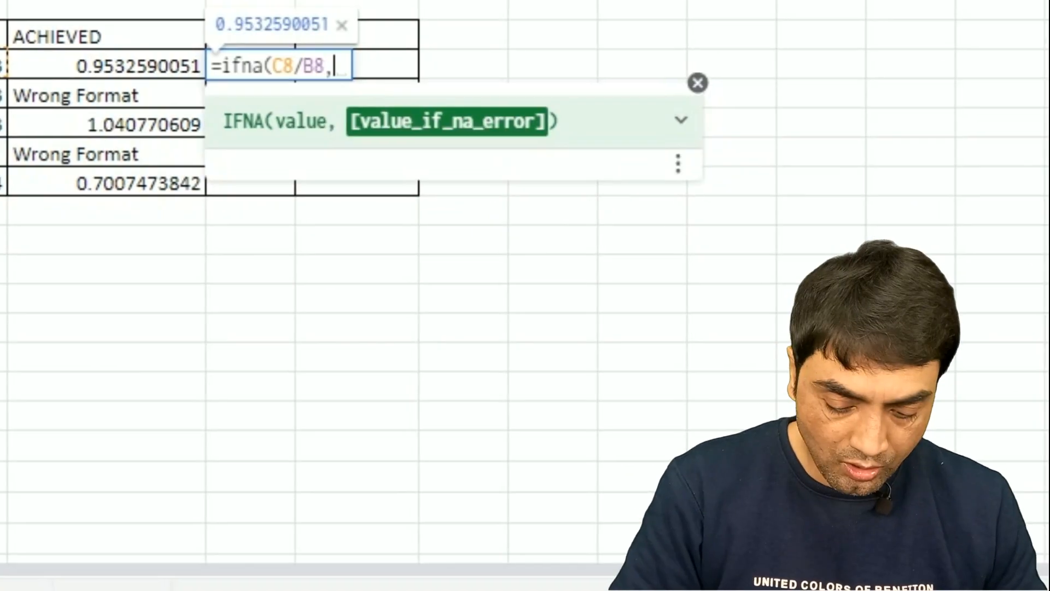
text("Wrong E)
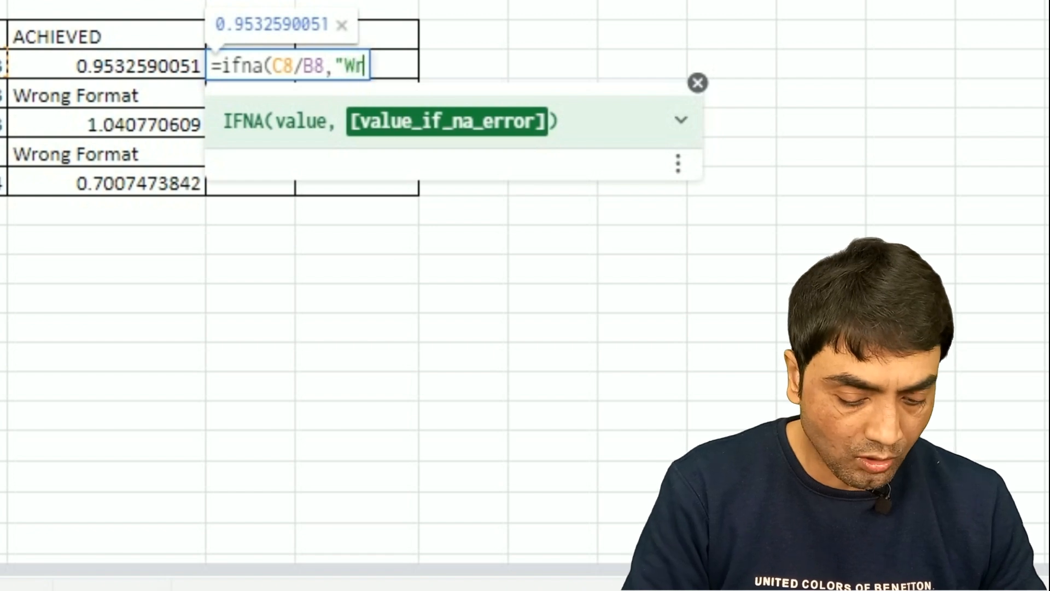
text(ntry"))
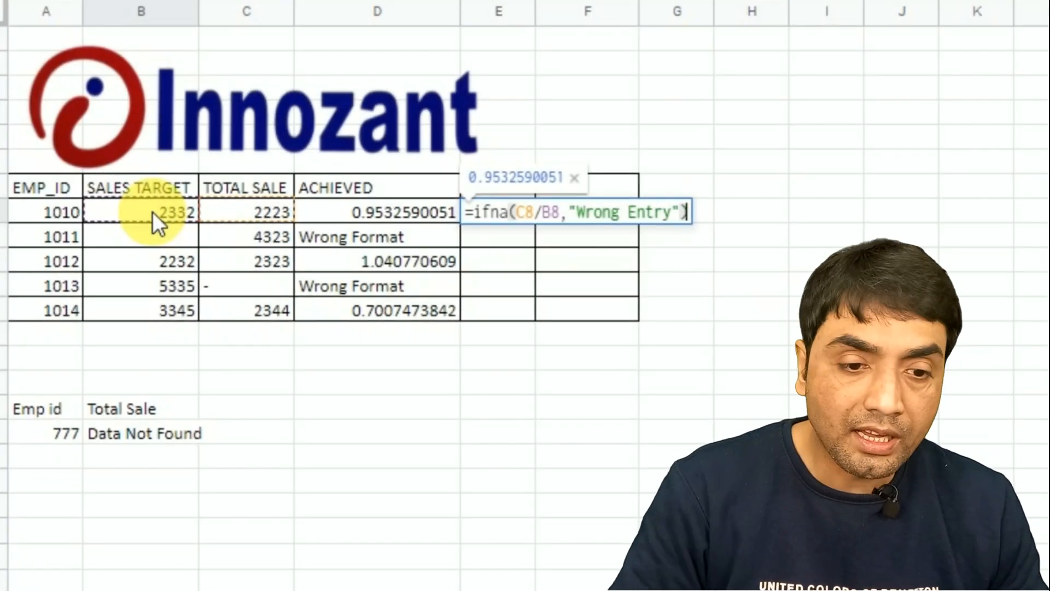
key(Return)
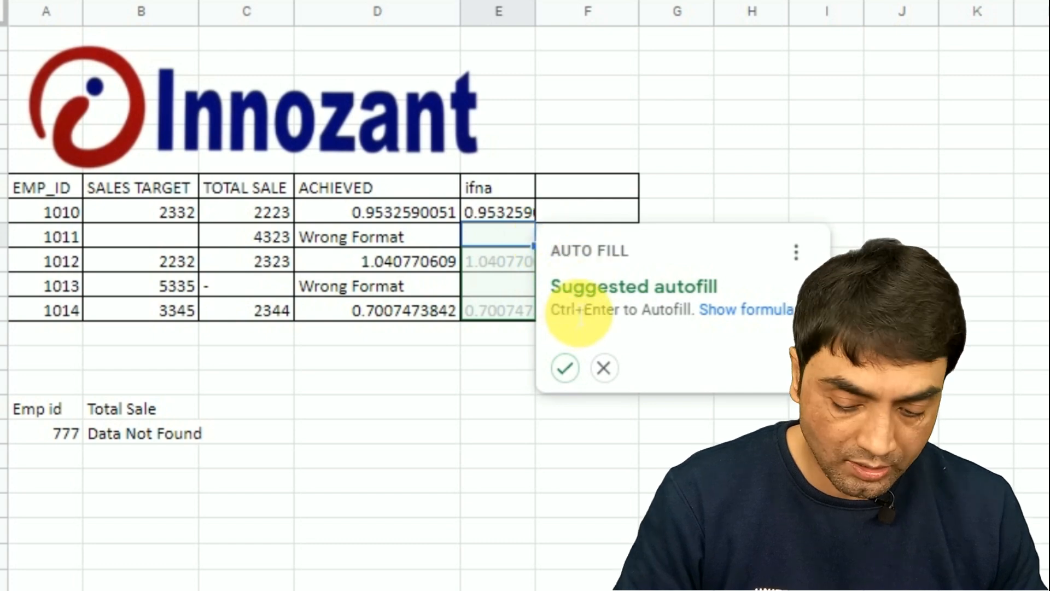
key(ctrl+Return)
click(515, 412)
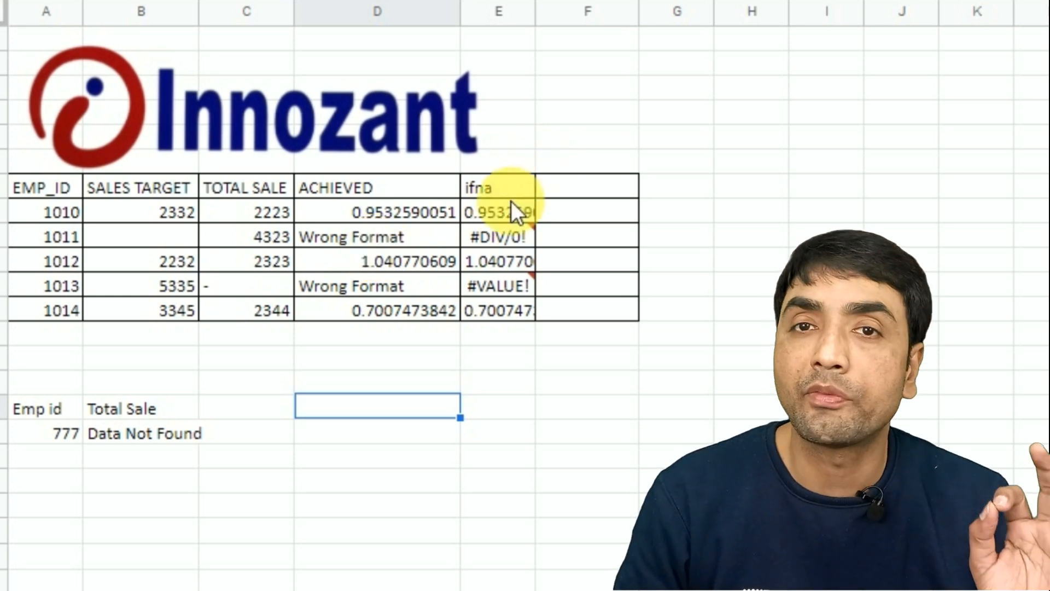
Replace iferror with ifna in B17 so the formula reads =ifna(vlookup(A17,A8:C12,3,0),"Data Not Found").
click(151, 426)
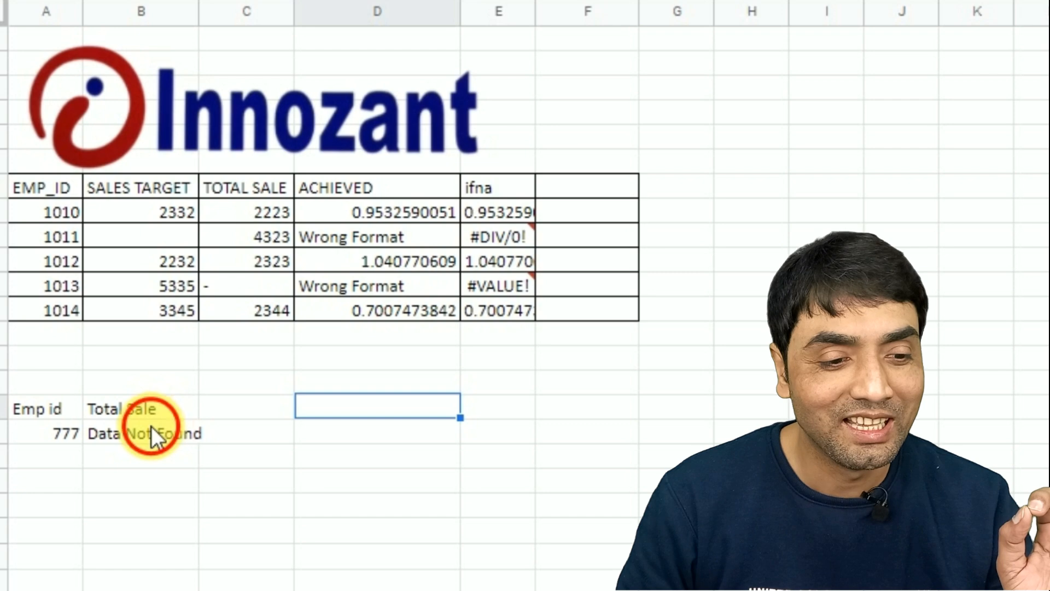
double_click(159, 437)
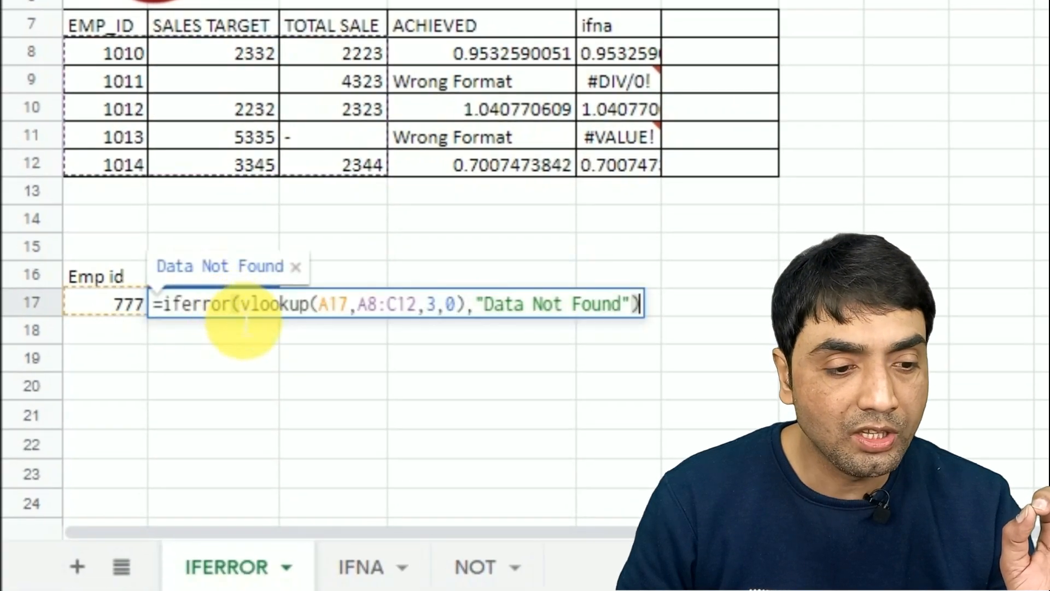
click(233, 305)
key(BackSpace)
key(BackSpace)
key(BackSpace)
key(BackSpace)
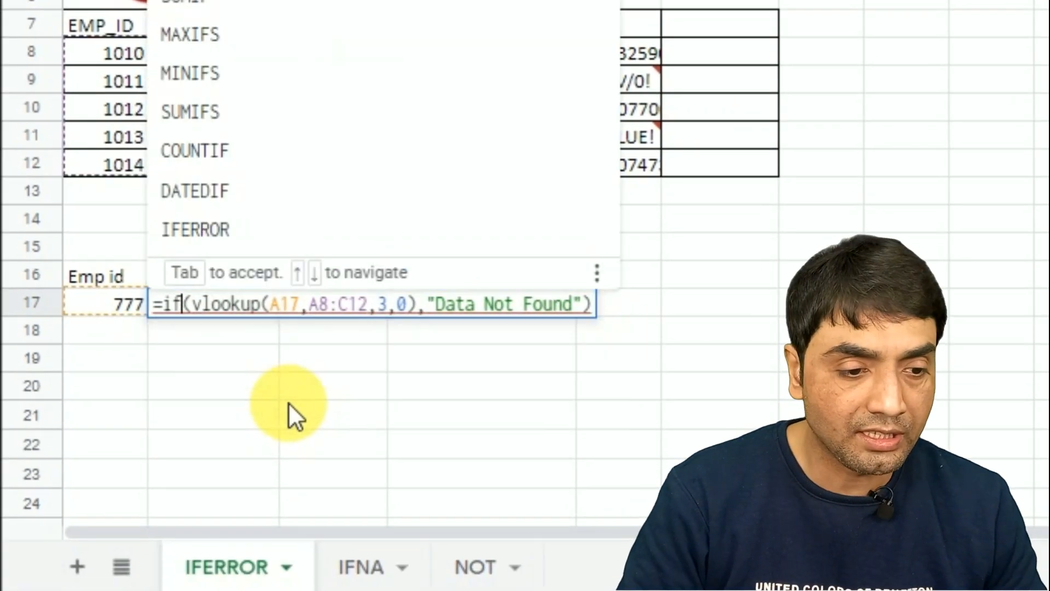
text(na)
key(Return)
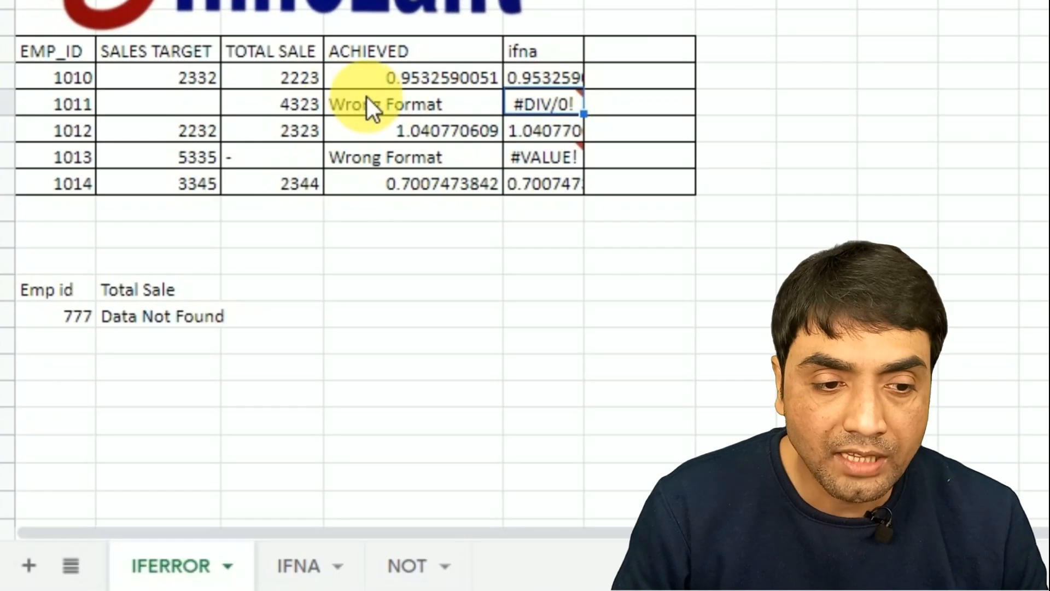
click(523, 155)
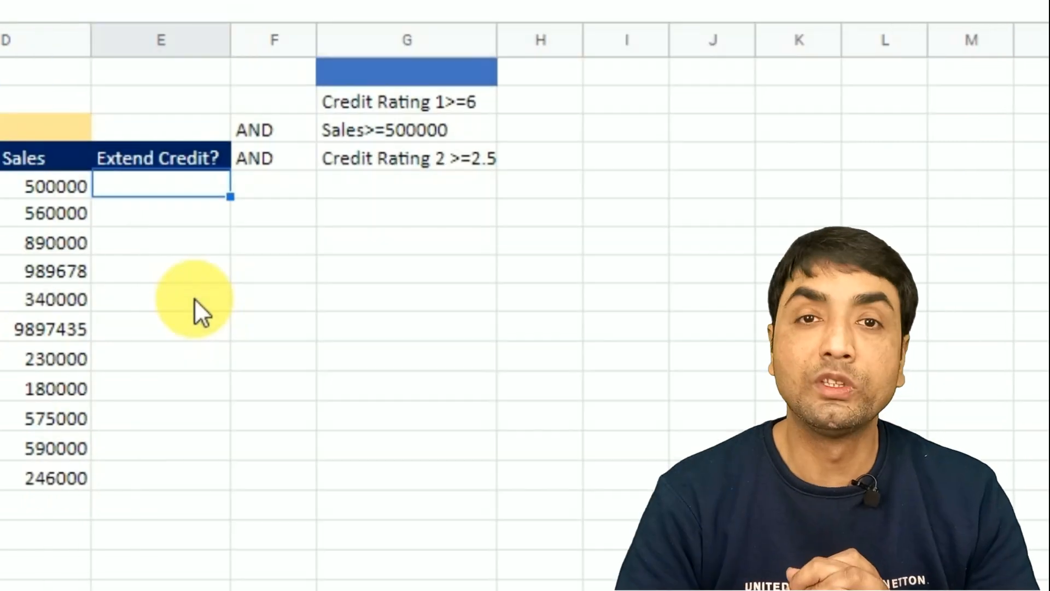
Start an IF formula with a nested AND in E16, using B16>=$B$10 as the Credit Rating 1 condition.
text(=if)
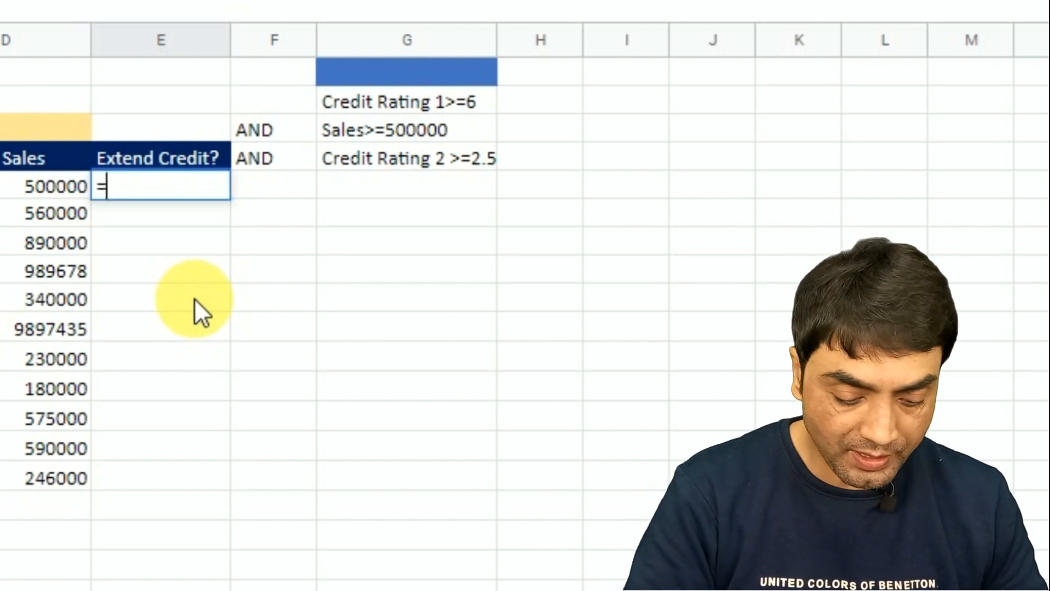
text((and()
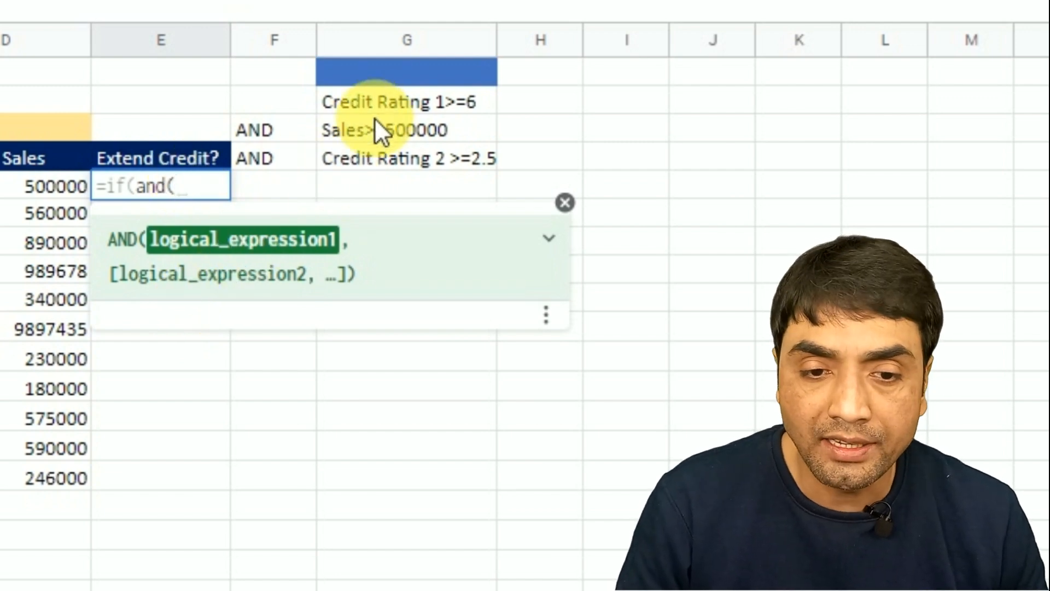
click(183, 141)
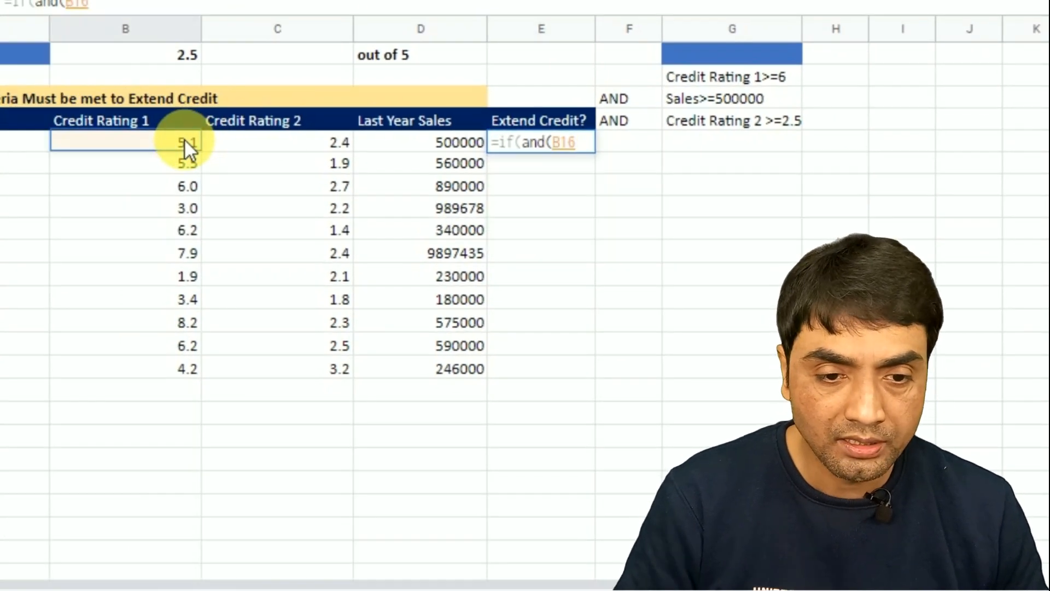
text(>=)
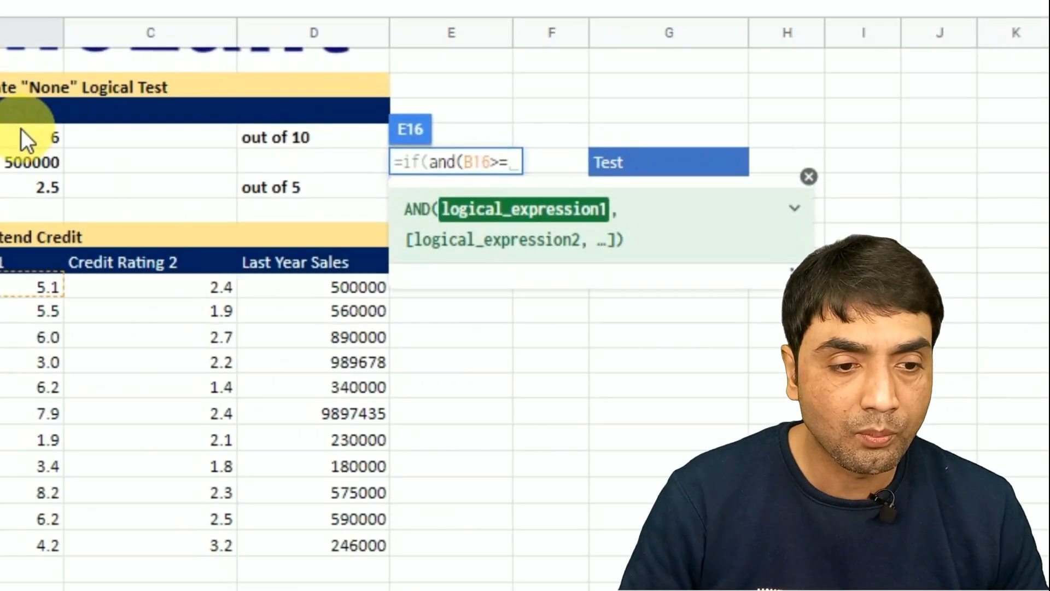
click(23, 141)
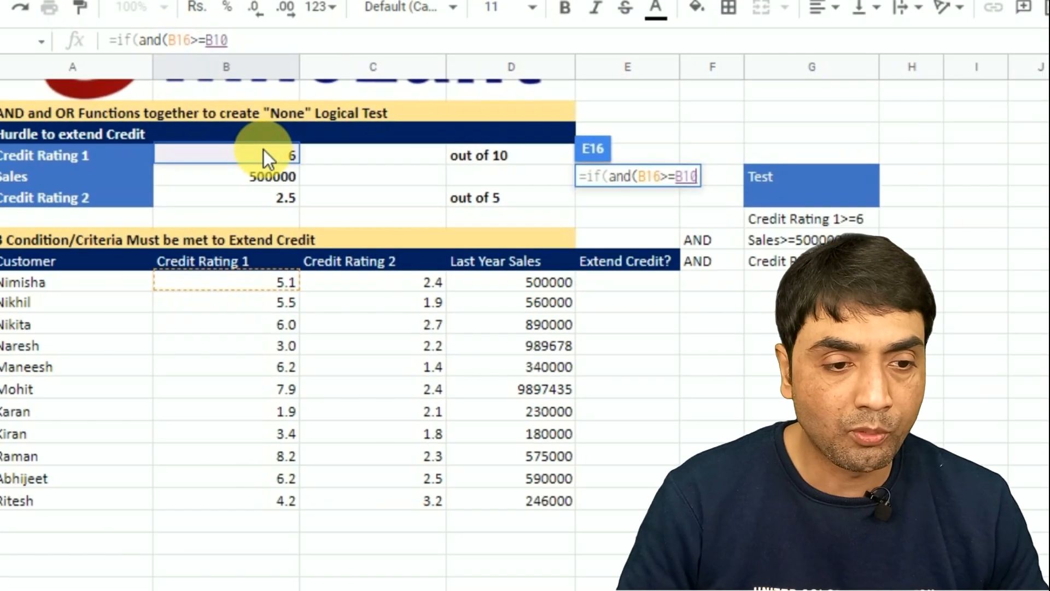
key(F4)
text(,)
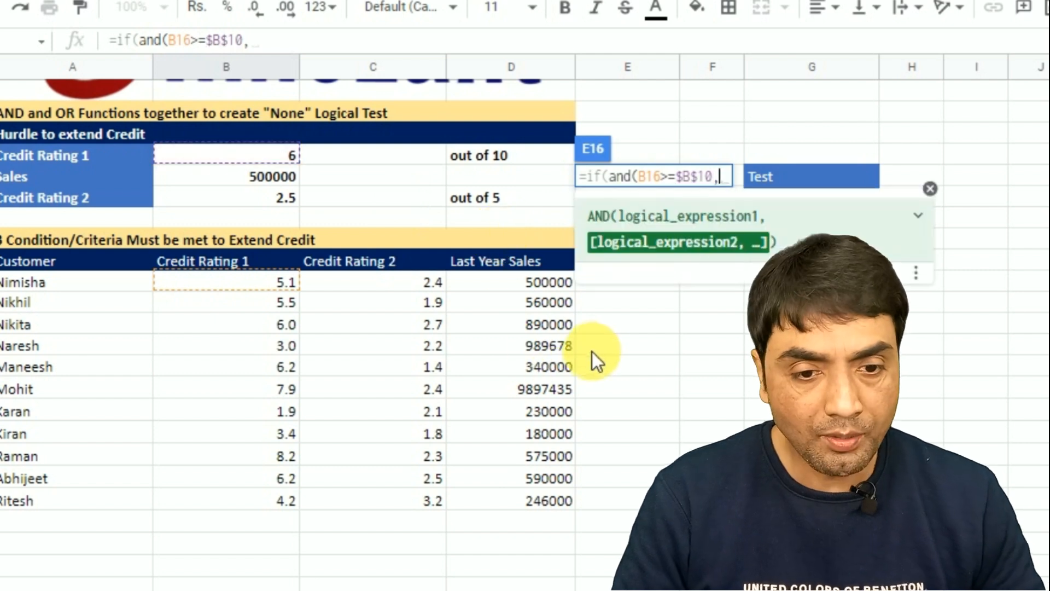
Add the Credit Rating 2 condition C16>=$B$12 to the AND test.
click(378, 290)
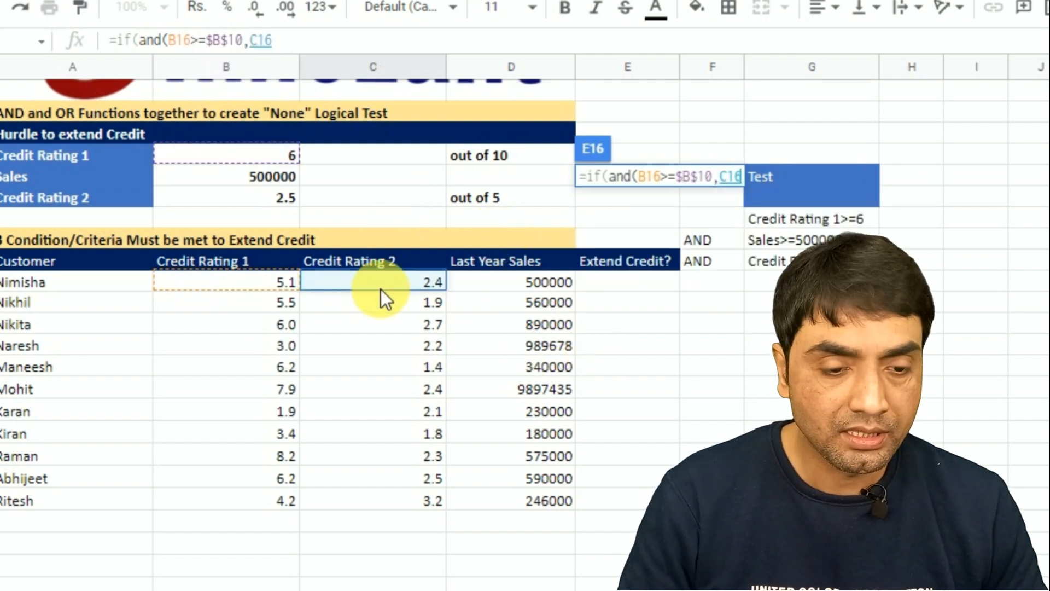
text(>=)
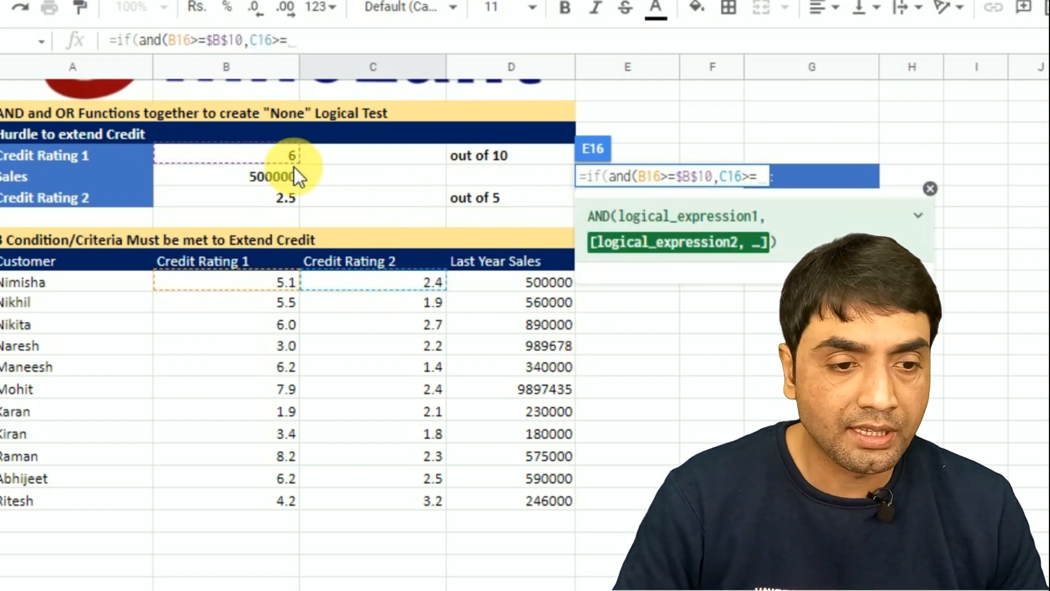
click(277, 195)
key(F4)
text(,)
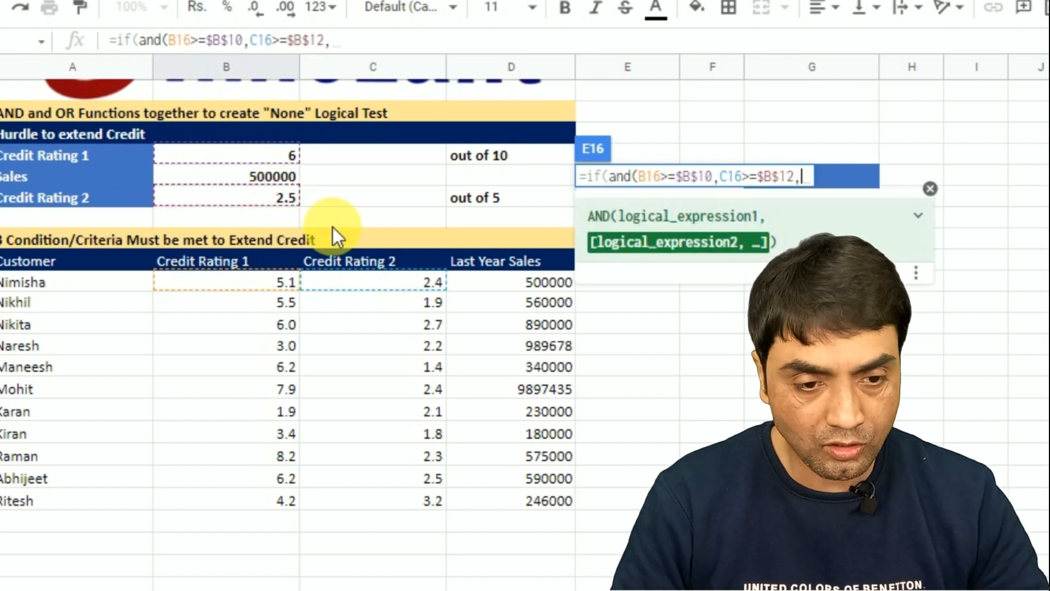
Add the sales condition D16>=$B$11 to the AND test.
click(527, 288)
text(>)
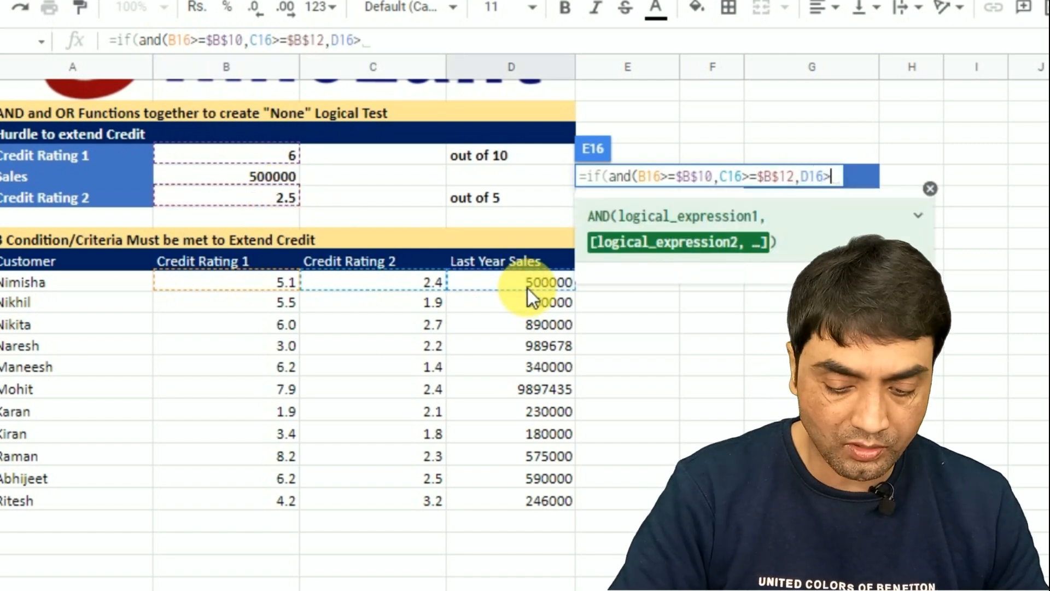
text(=)
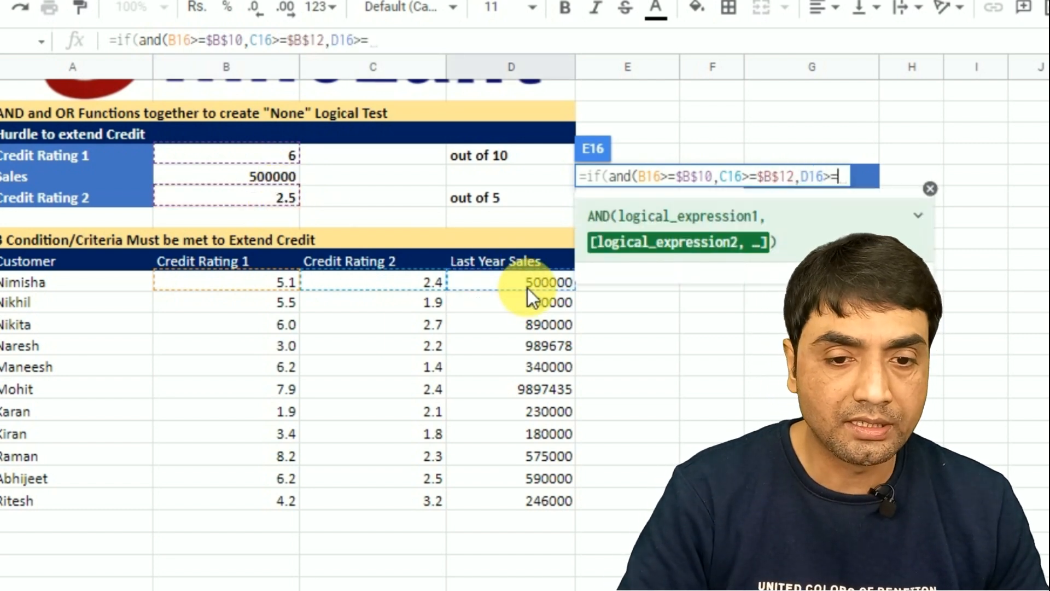
click(257, 179)
key(F4)
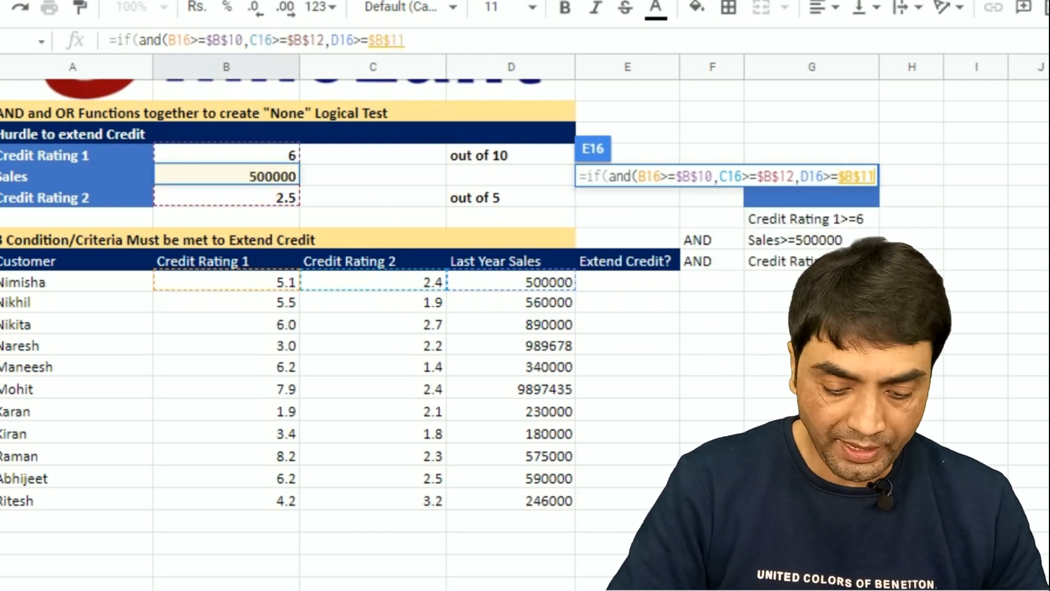
Complete the IF formula with the results "extend" and "not", and autofill it for all remaining customers.
text(),")
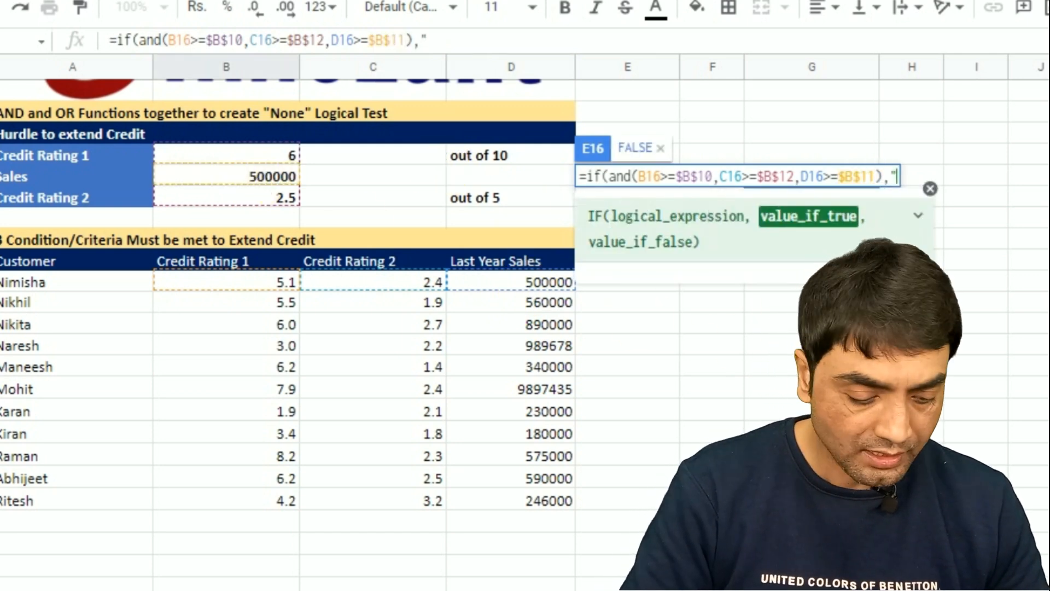
text(extend","not"))
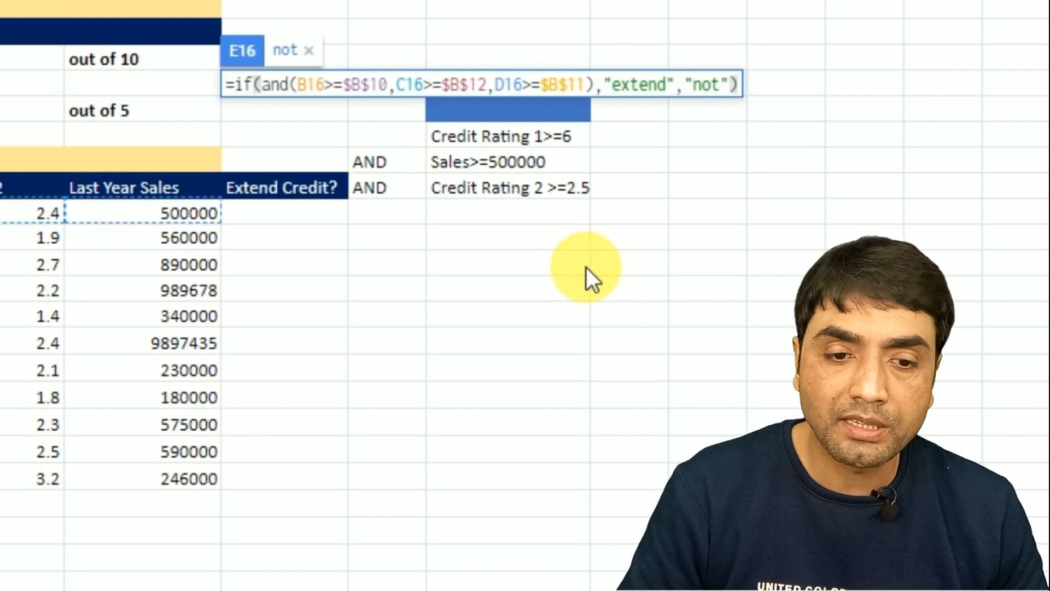
key(Return)
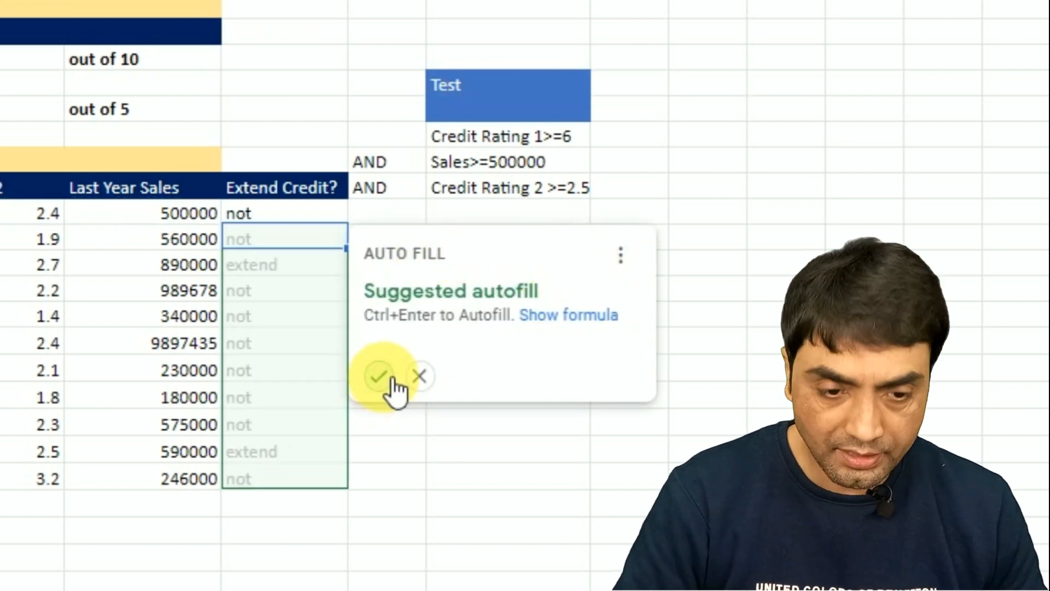
click(392, 378)
click(449, 288)
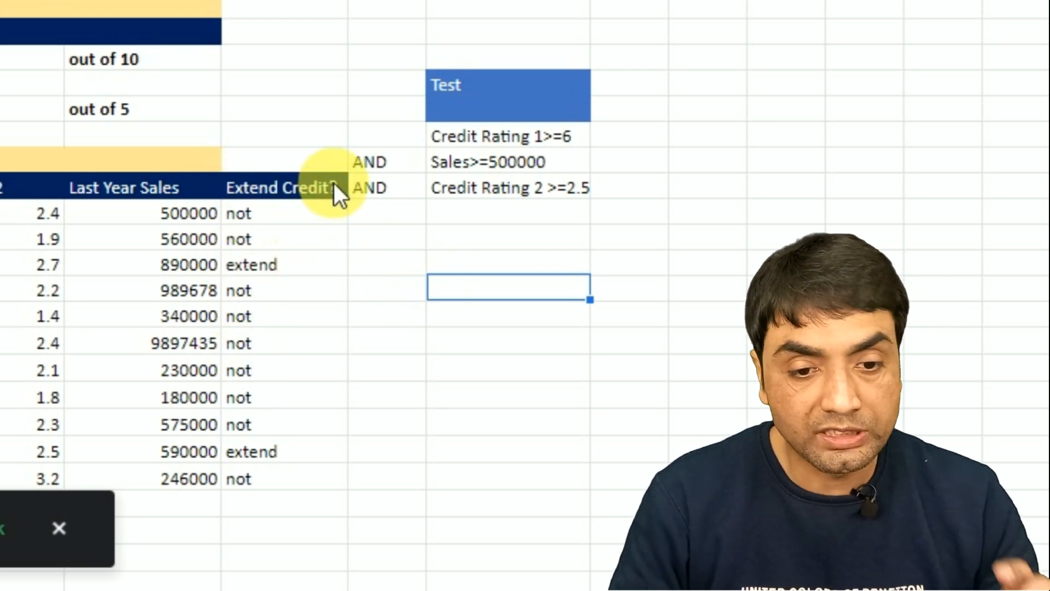
Wrap the AND test in the first customer's Extend Credit formula in E16 inside a NOT function.
click(262, 221)
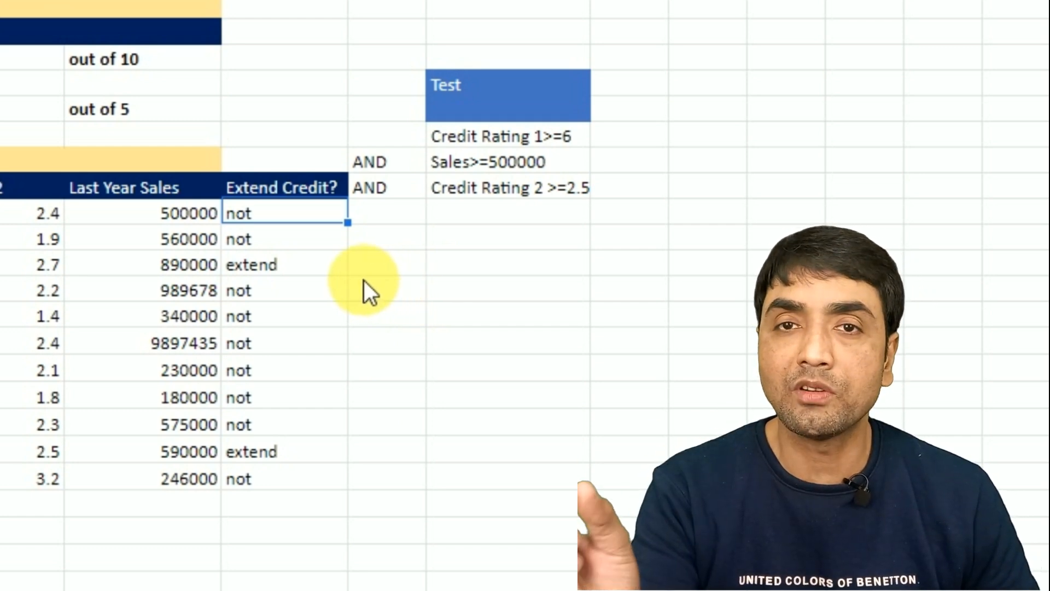
double_click(291, 216)
click(263, 213)
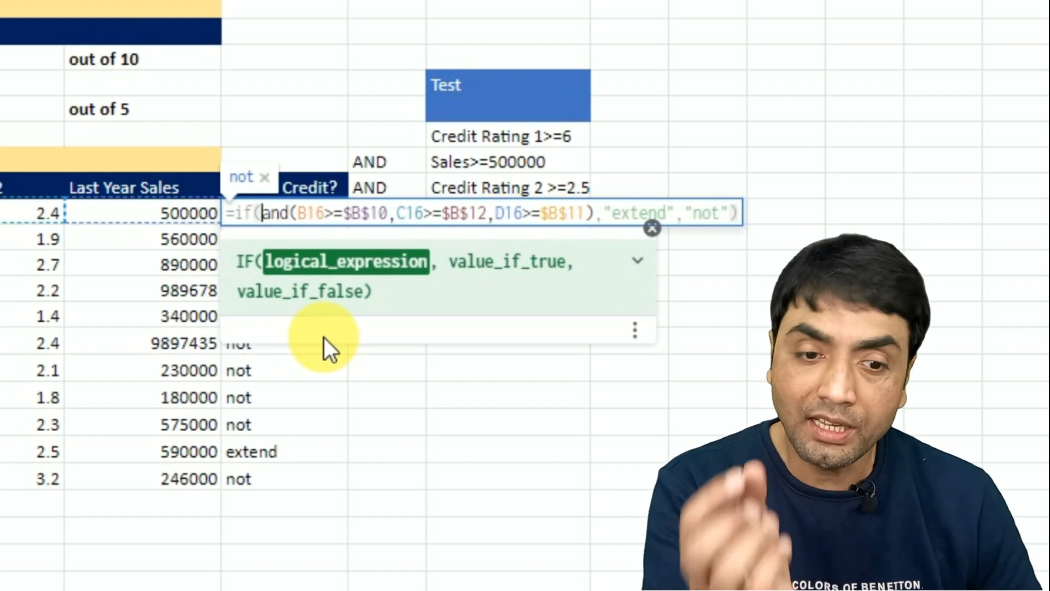
text(not()
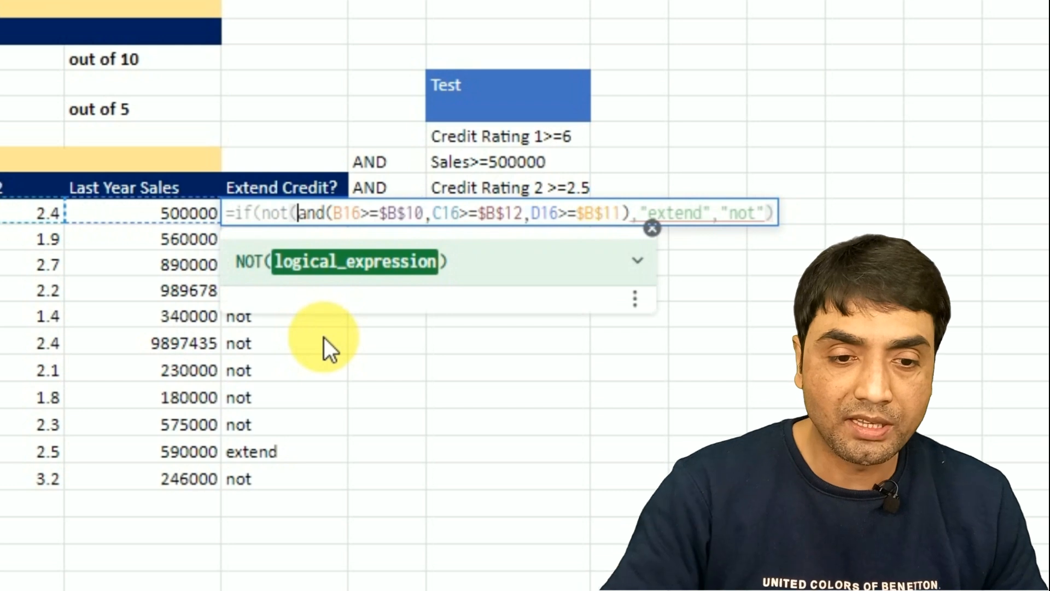
click(630, 214)
text())
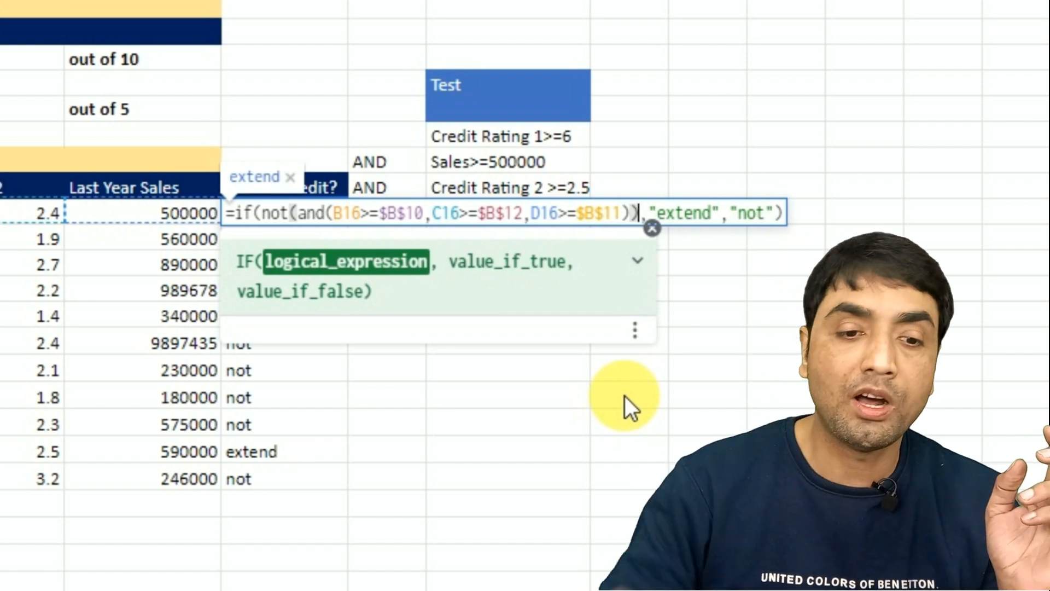
key(Return)
Copy the modified E16 formula down the Extend Credit column for all remaining customers.
click(306, 216)
double_click(348, 224)
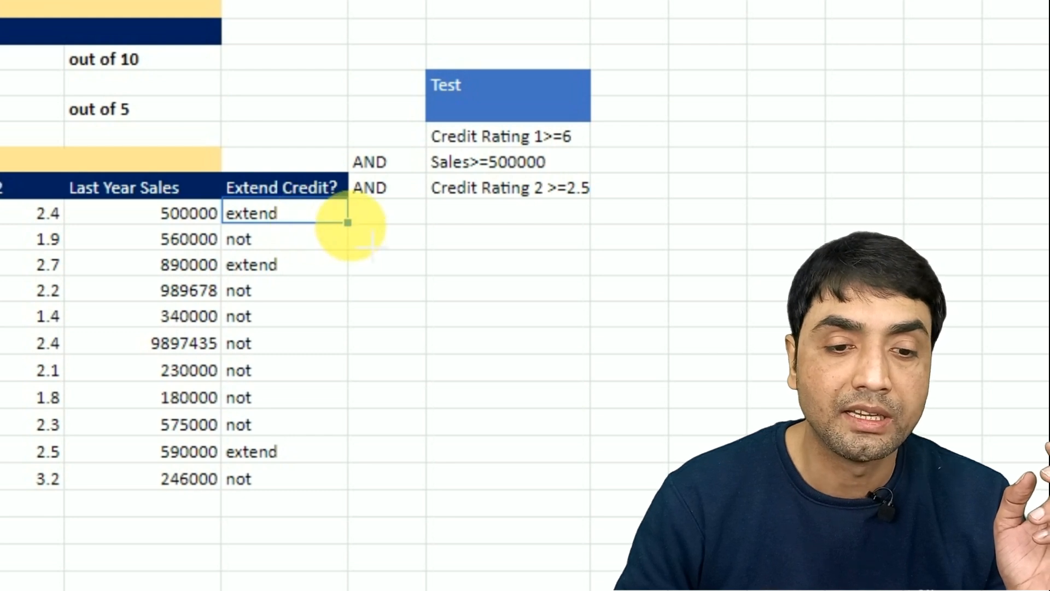
drag(348, 222, 439, 424)
click(490, 346)
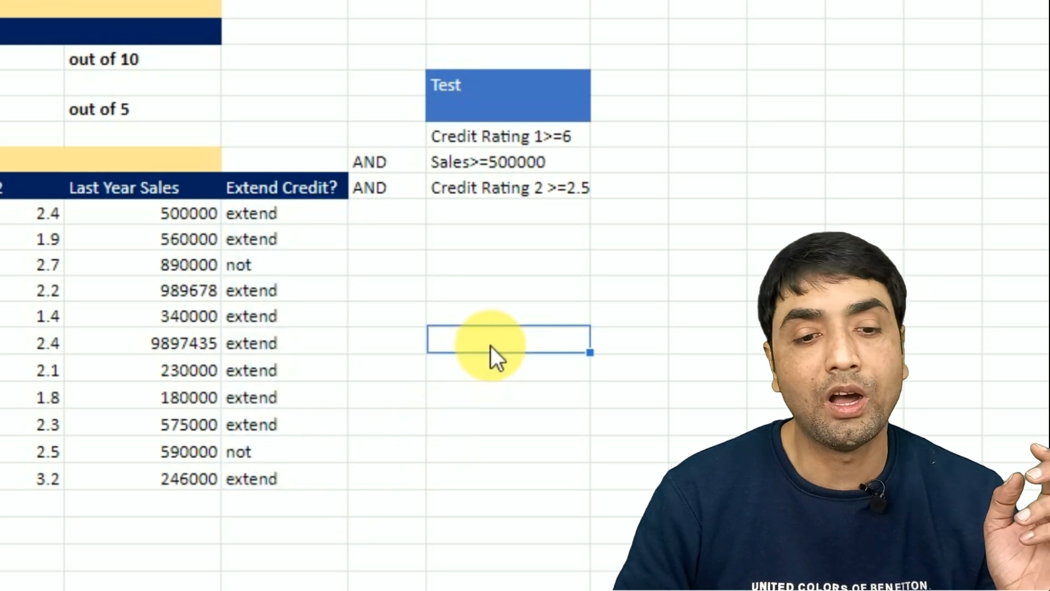